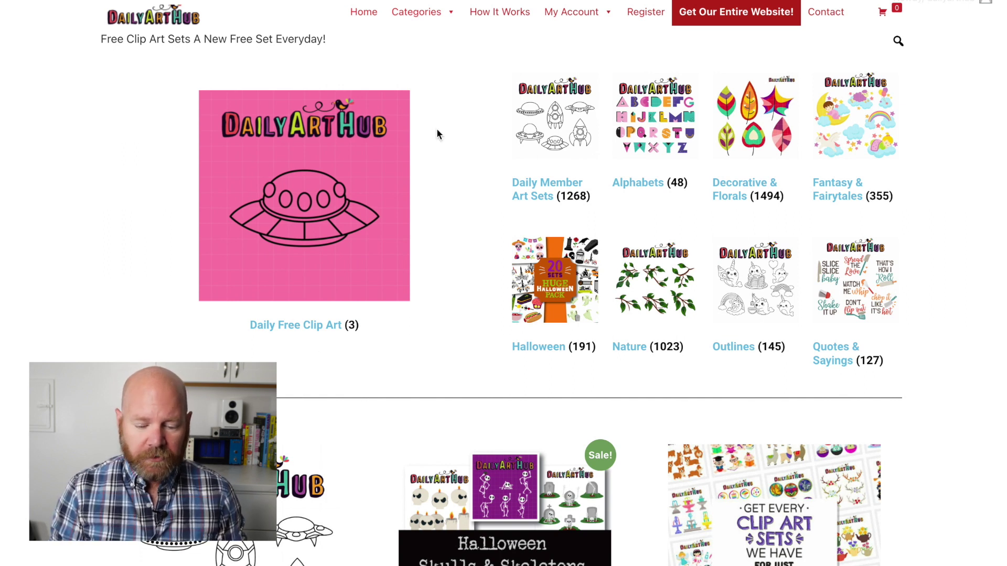
{"action": "scroll", "coordinate": [472, 69], "scroll_direction": "down", "scroll_amount": 3}
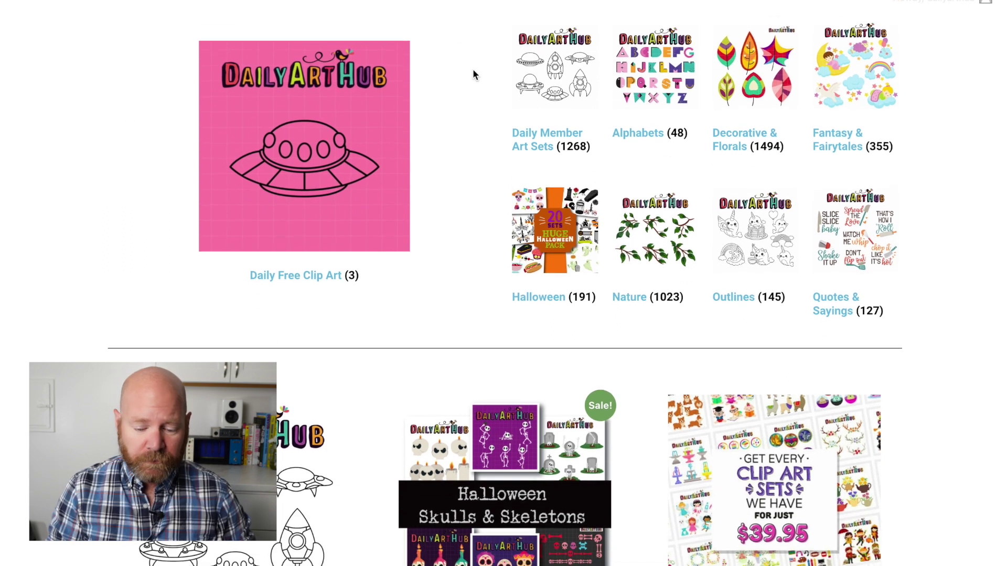
{"action": "scroll", "coordinate": [473, 74], "scroll_direction": "down", "scroll_amount": 3}
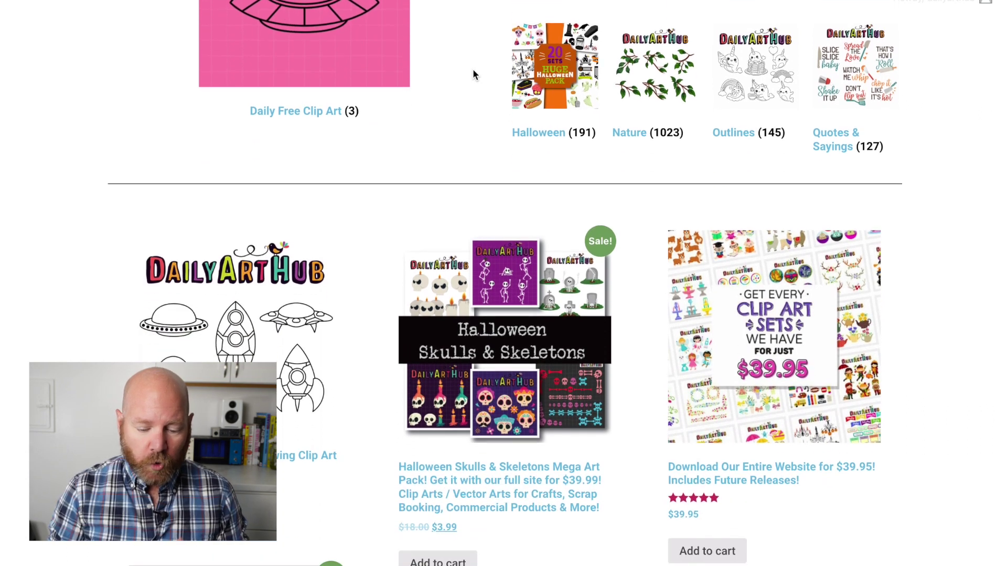
{"action": "scroll", "coordinate": [473, 71], "scroll_direction": "down", "scroll_amount": 4}
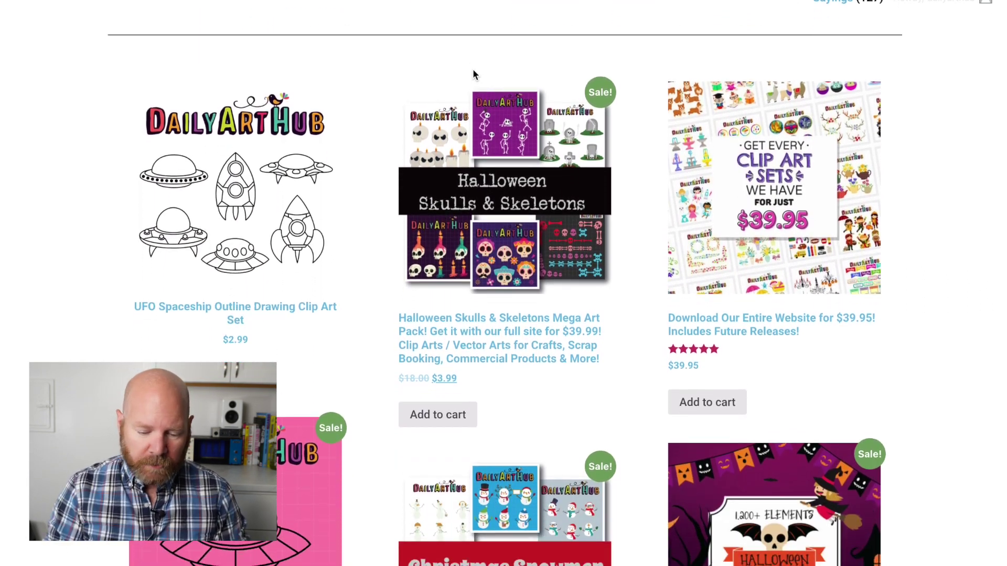
{"action": "scroll", "coordinate": [473, 75], "scroll_direction": "down", "scroll_amount": 5}
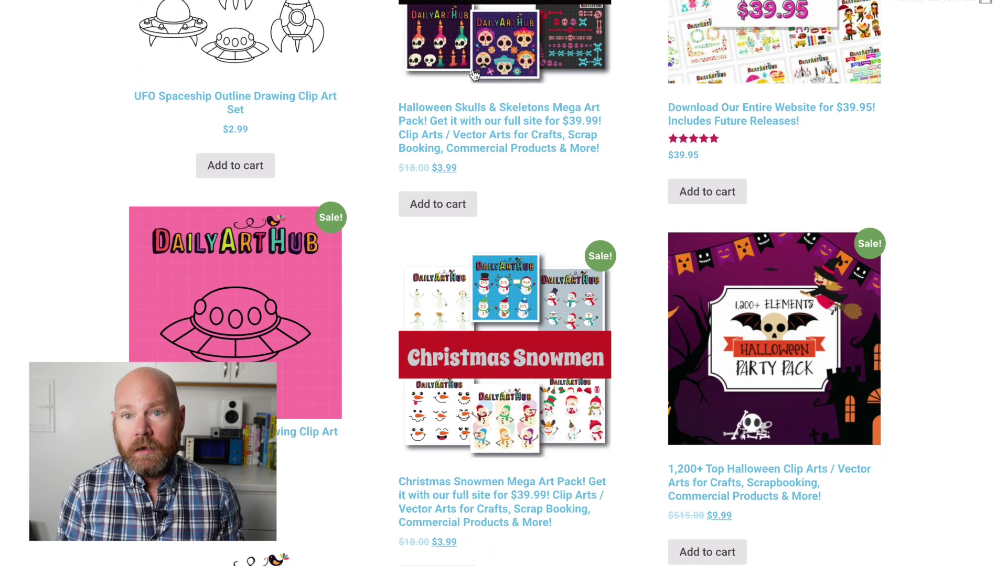
{"action": "scroll", "coordinate": [474, 75], "scroll_direction": "up", "scroll_amount": 15}
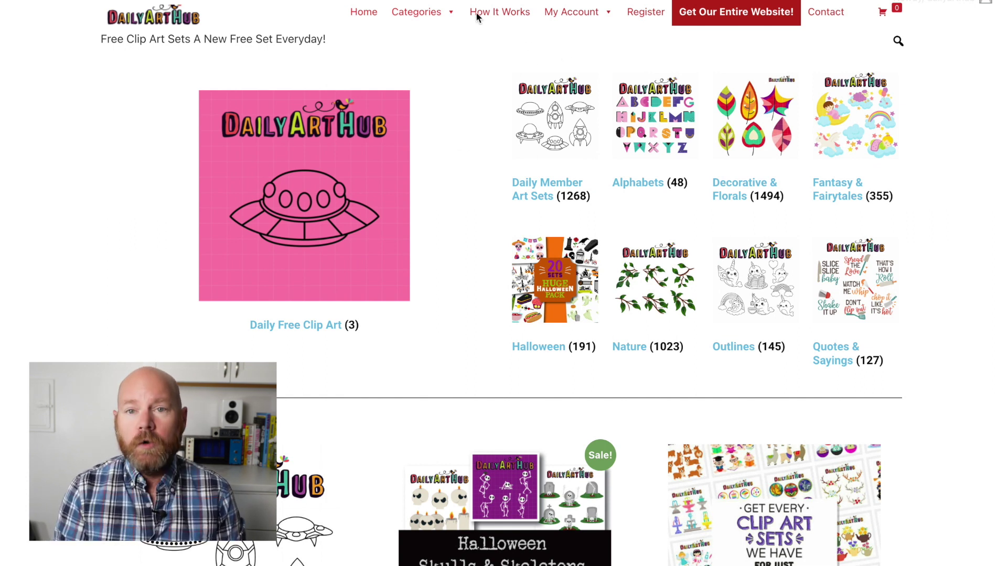
Open Daily Art Hub's Holidays > Christmas clip art category and page on to the Christmas Wreath Alphabet results
{"action": "mouse_move", "coordinate": [450, 4]}
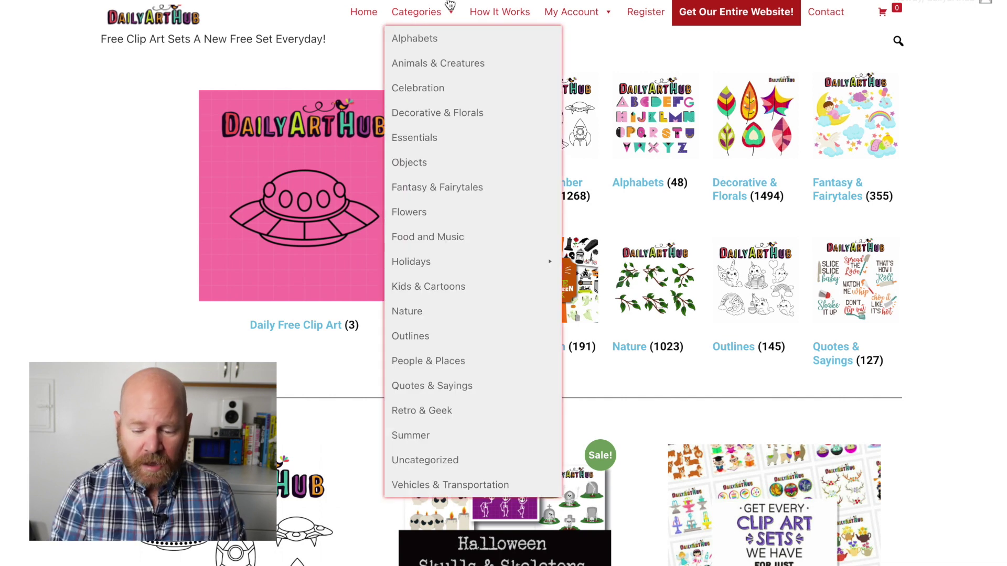
{"action": "mouse_move", "coordinate": [470, 262]}
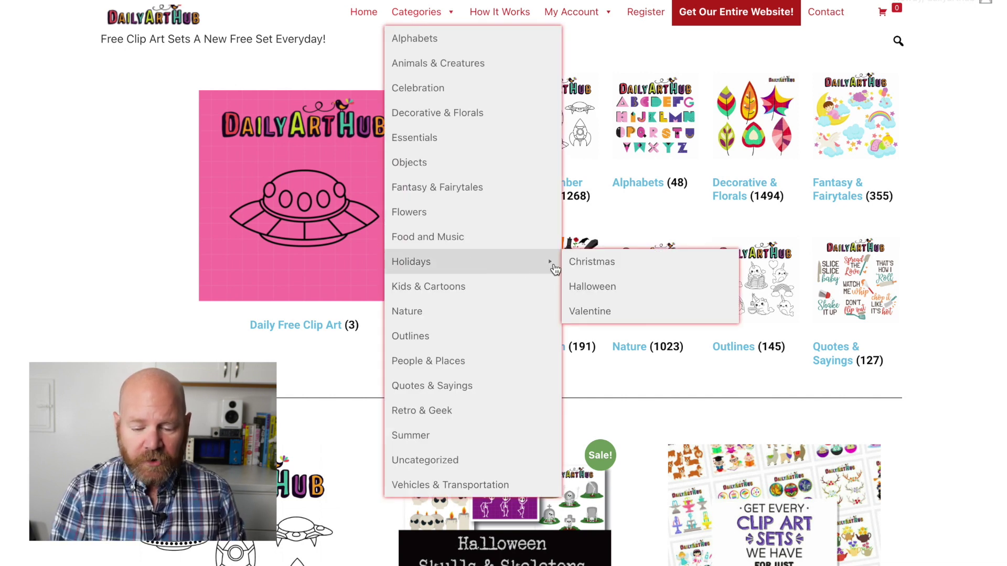
{"action": "left_click", "coordinate": [590, 265]}
{"action": "scroll", "coordinate": [590, 268], "scroll_direction": "down", "scroll_amount": 4}
{"action": "scroll", "coordinate": [589, 268], "scroll_direction": "down", "scroll_amount": 15}
{"action": "scroll", "coordinate": [590, 268], "scroll_direction": "down", "scroll_amount": 2}
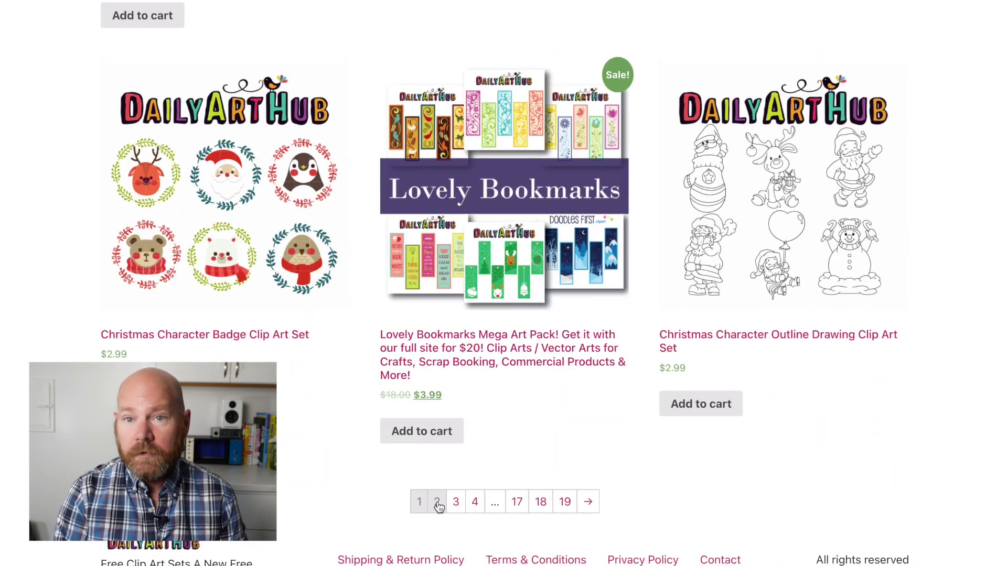
{"action": "left_click", "coordinate": [437, 503]}
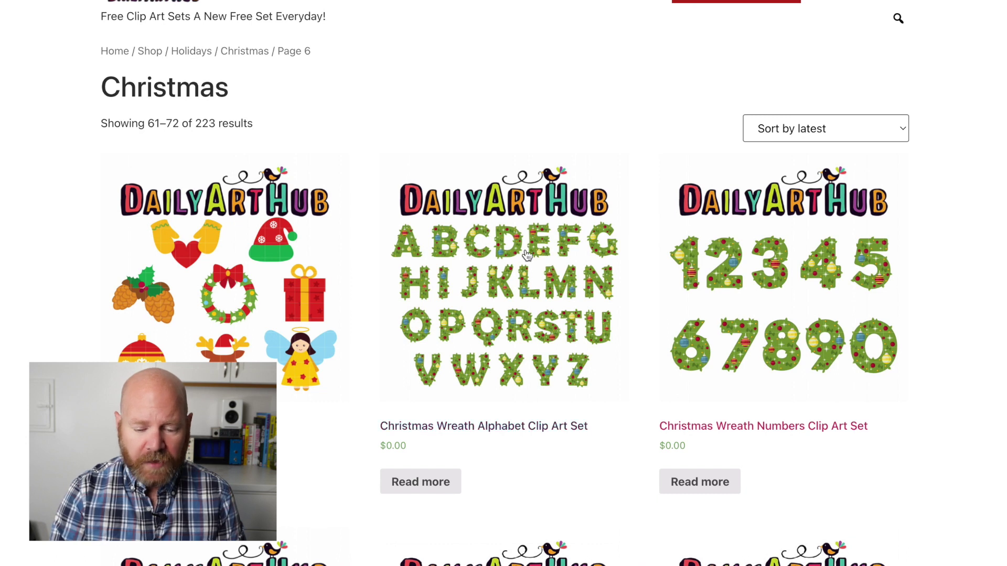
Open the Christmas Wreath Alphabet Clip Art Set page, review its description, and download it free
{"action": "left_click", "coordinate": [505, 329]}
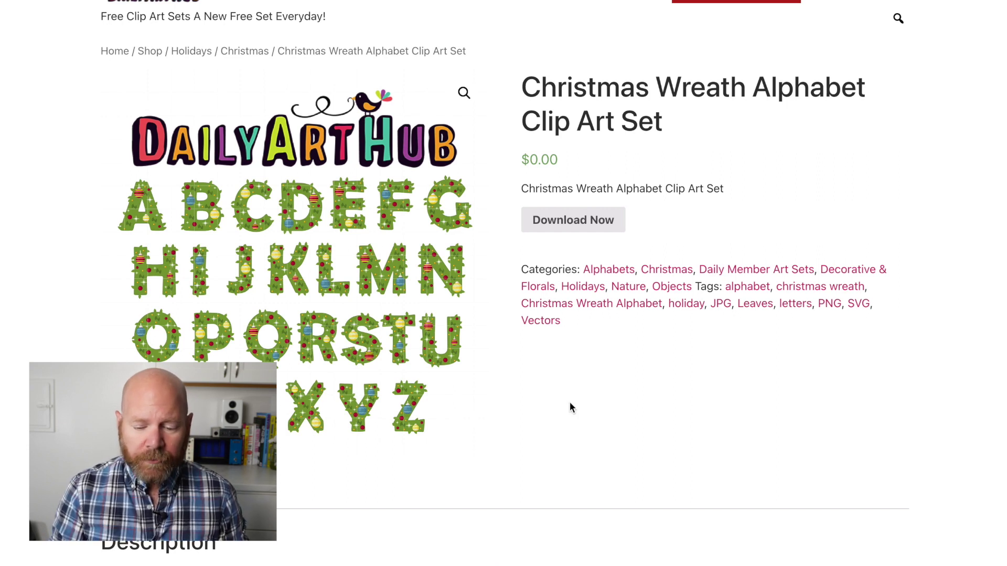
{"action": "scroll", "coordinate": [570, 407], "scroll_direction": "down", "scroll_amount": 3}
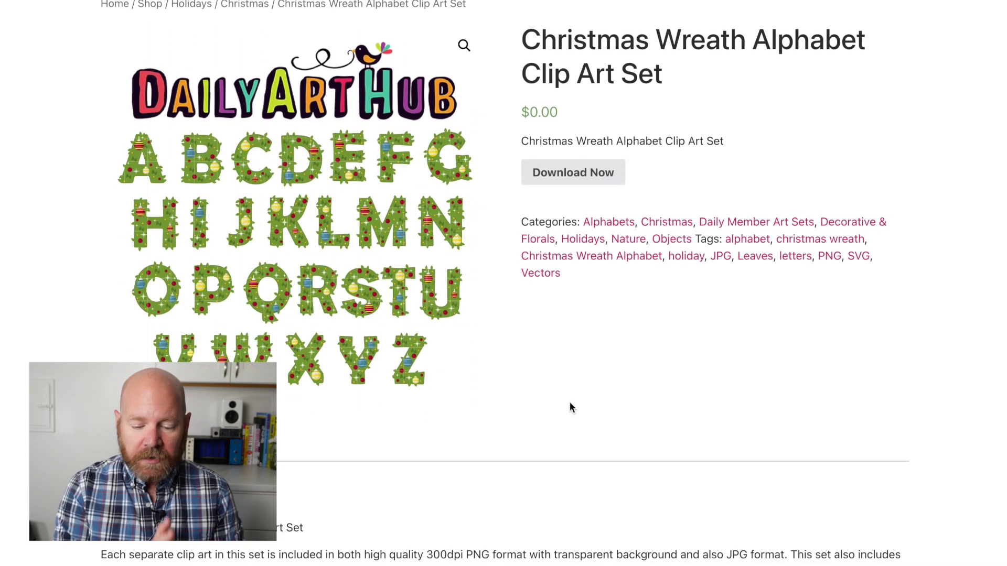
{"action": "scroll", "coordinate": [571, 407], "scroll_direction": "down", "scroll_amount": 5}
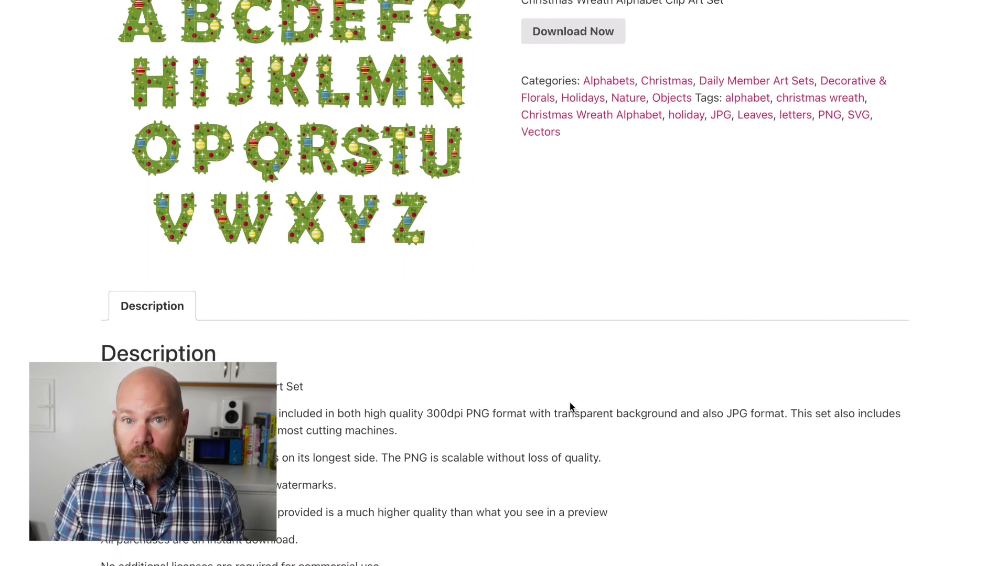
{"action": "scroll", "coordinate": [569, 401], "scroll_direction": "down", "scroll_amount": 4}
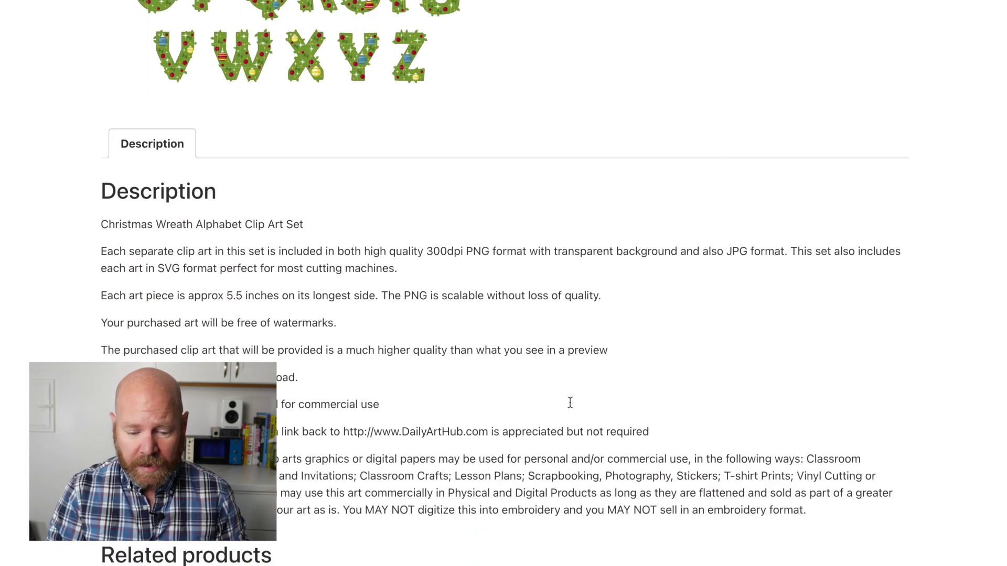
{"action": "scroll", "coordinate": [569, 402], "scroll_direction": "down", "scroll_amount": 5}
{"action": "scroll", "coordinate": [570, 402], "scroll_direction": "up", "scroll_amount": 4}
{"action": "scroll", "coordinate": [570, 402], "scroll_direction": "up", "scroll_amount": 8}
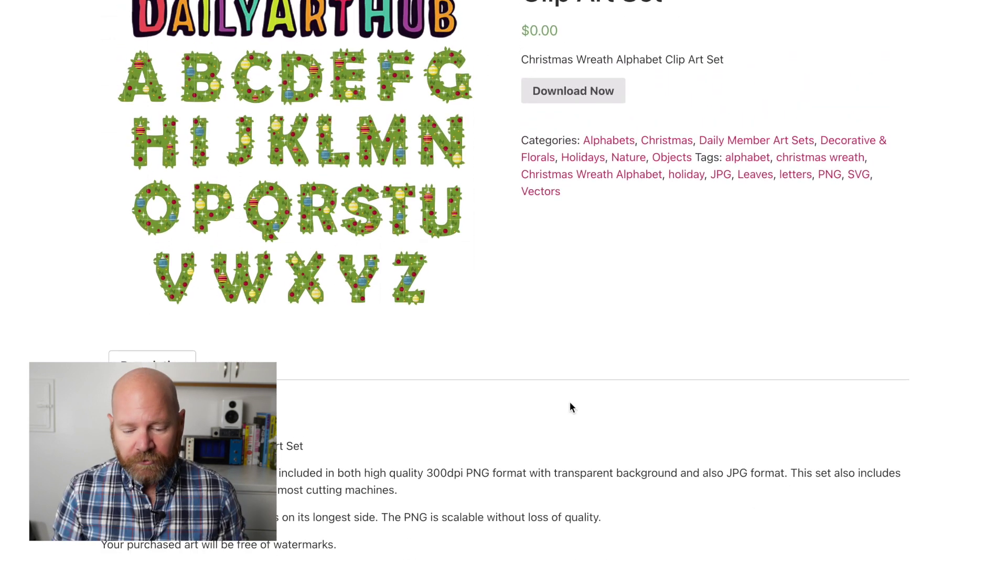
{"action": "scroll", "coordinate": [570, 407], "scroll_direction": "up", "scroll_amount": 2}
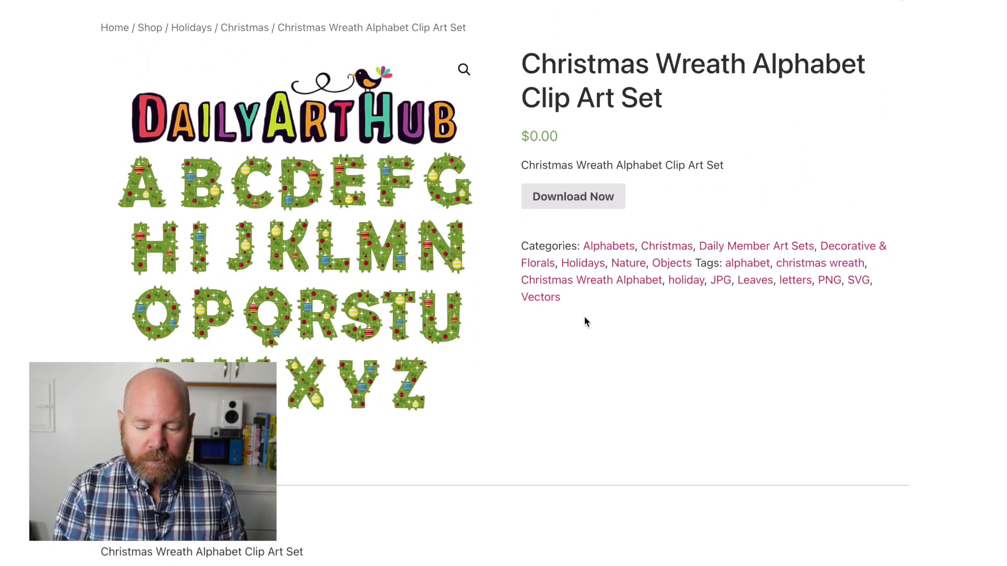
{"action": "scroll", "coordinate": [584, 316], "scroll_direction": "up", "scroll_amount": 1}
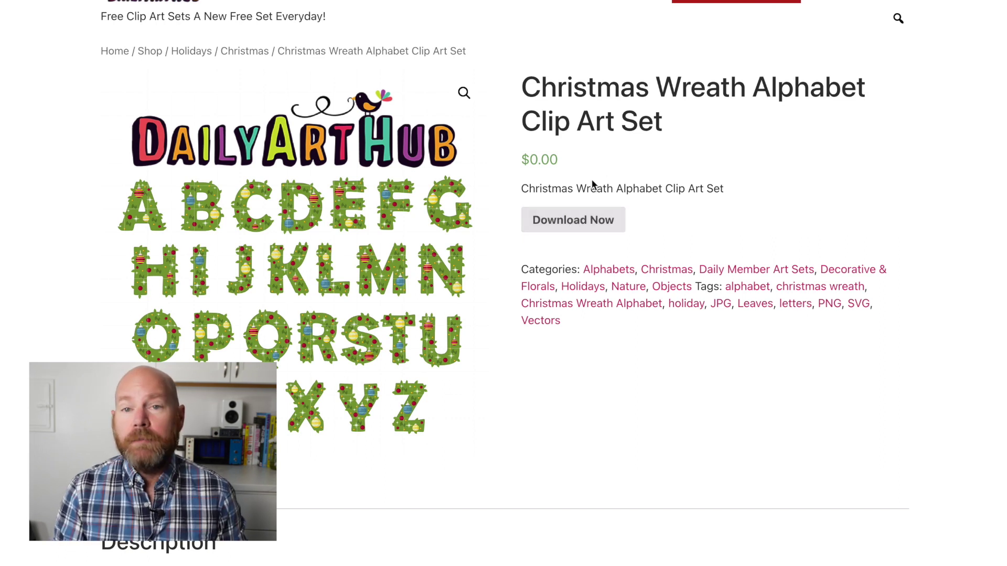
{"action": "left_click", "coordinate": [582, 224]}
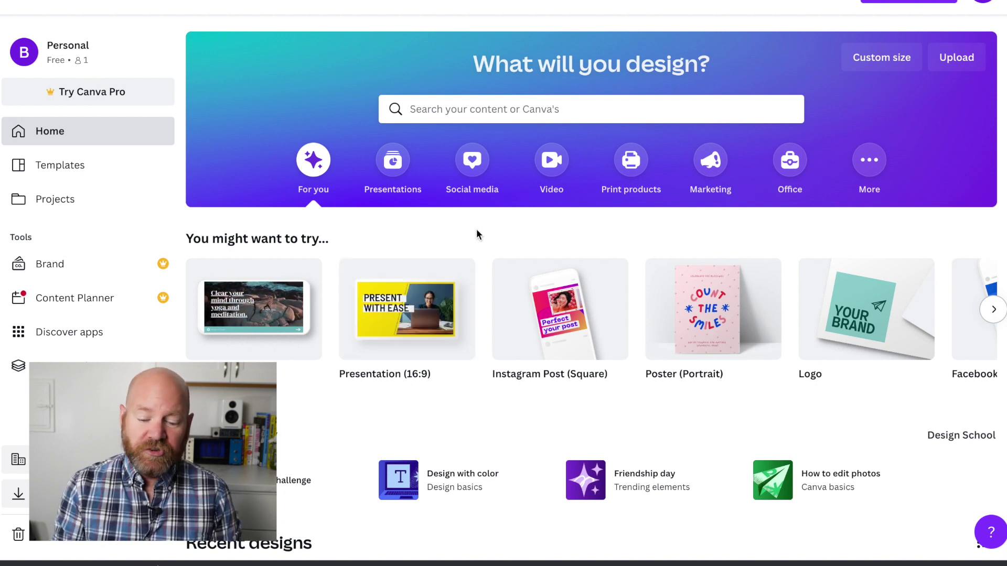
Scroll the Canva home page before moving over to Printify's Product Catalog
{"action": "scroll", "coordinate": [476, 229], "scroll_direction": "down", "scroll_amount": 2}
{"action": "scroll", "coordinate": [476, 230], "scroll_direction": "up", "scroll_amount": 2}
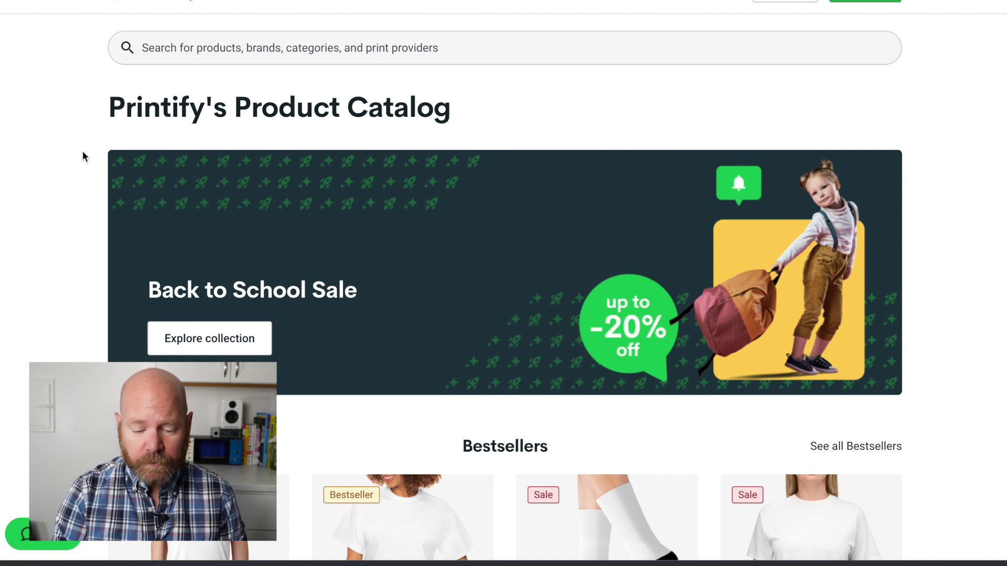
Browse Printify's Catalog to Men's Clothing > T-shirts
{"action": "scroll", "coordinate": [83, 156], "scroll_direction": "down", "scroll_amount": 1}
{"action": "scroll", "coordinate": [83, 156], "scroll_direction": "up", "scroll_amount": 1}
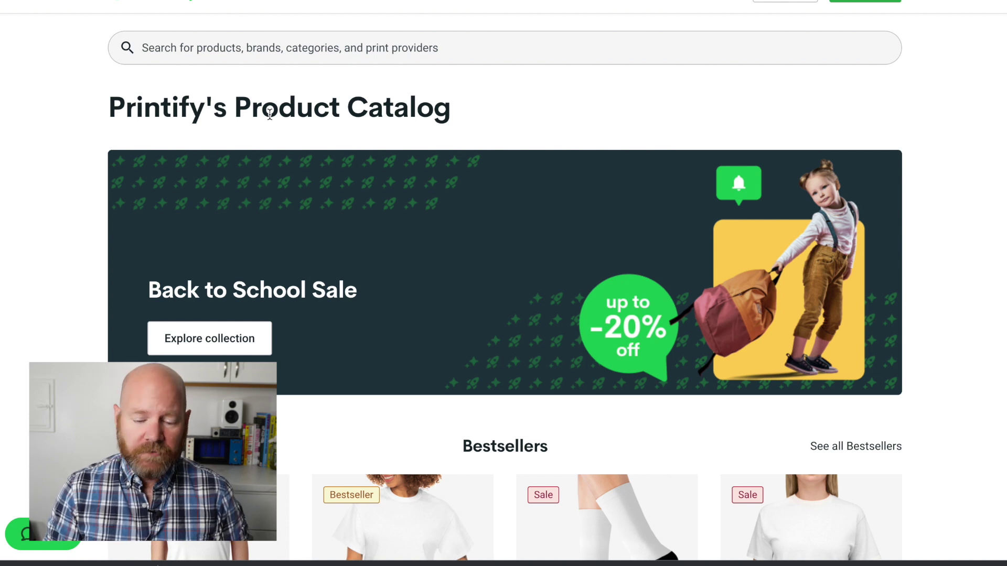
{"action": "mouse_move", "coordinate": [275, 1]}
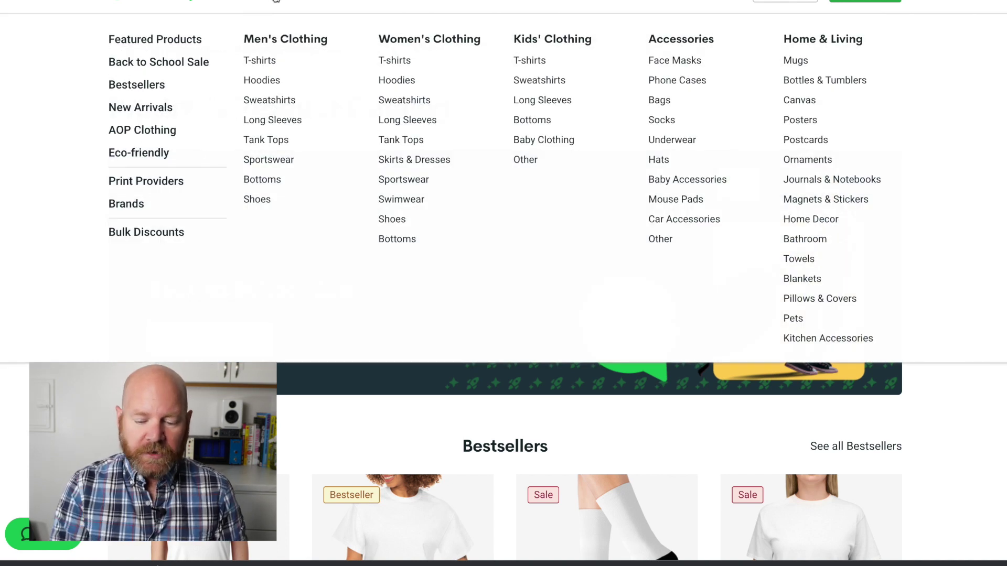
{"action": "left_click", "coordinate": [261, 65]}
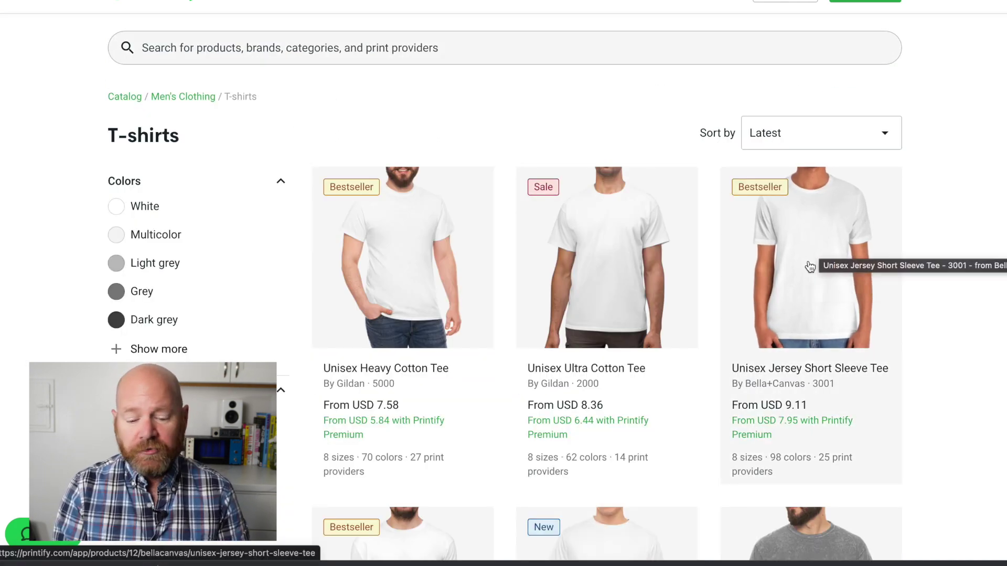
Open the Unisex Jersey Short Sleeve Tee and scroll to its list of print providers
{"action": "left_click", "coordinate": [809, 266]}
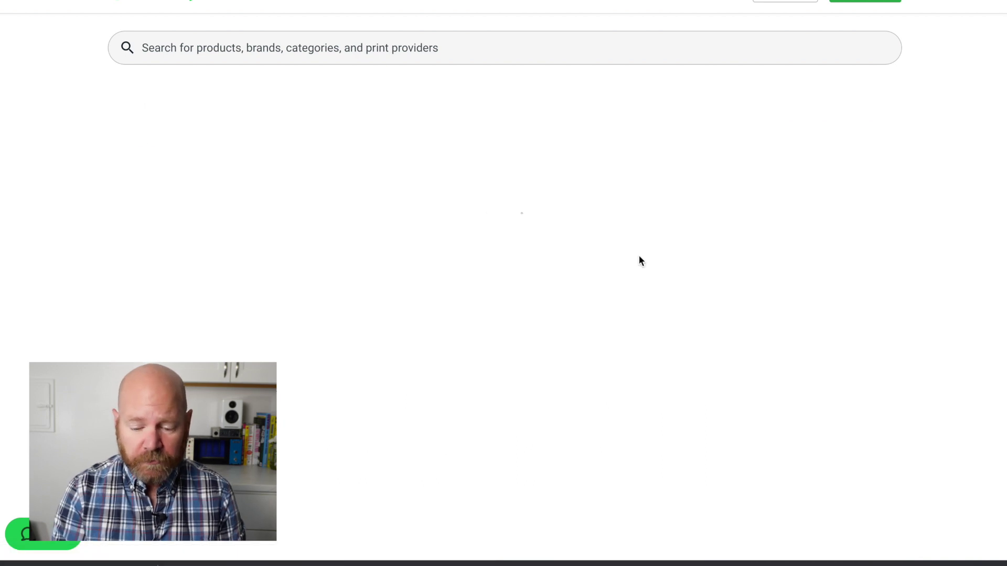
{"action": "scroll", "coordinate": [638, 258], "scroll_direction": "down", "scroll_amount": 7}
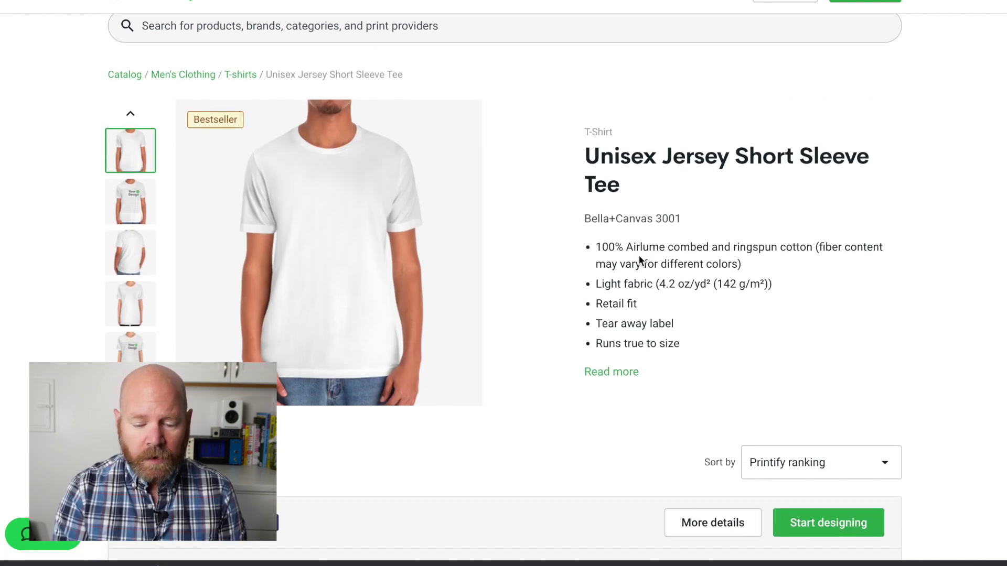
{"action": "scroll", "coordinate": [639, 260], "scroll_direction": "down", "scroll_amount": 12}
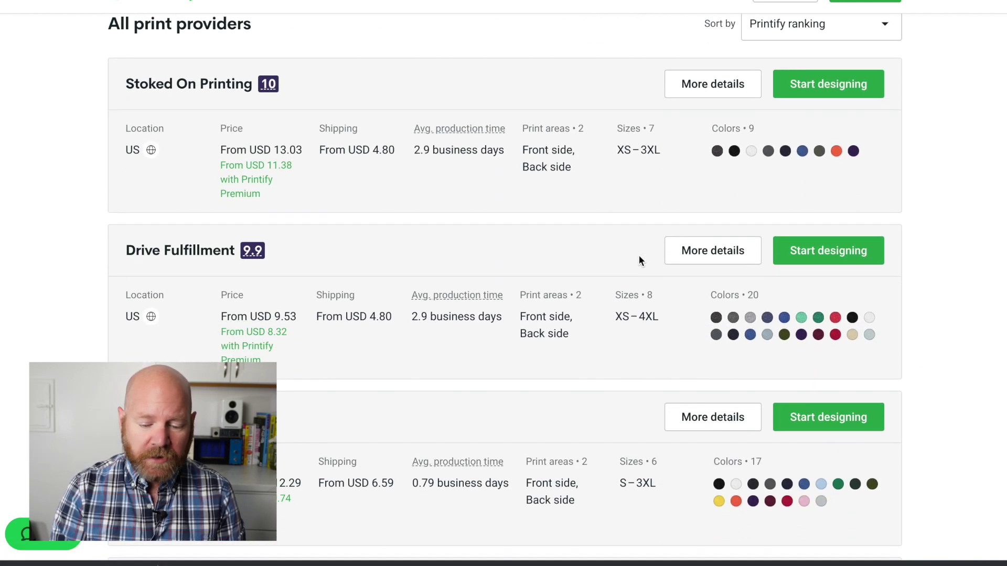
{"action": "scroll", "coordinate": [639, 257], "scroll_direction": "down", "scroll_amount": 9}
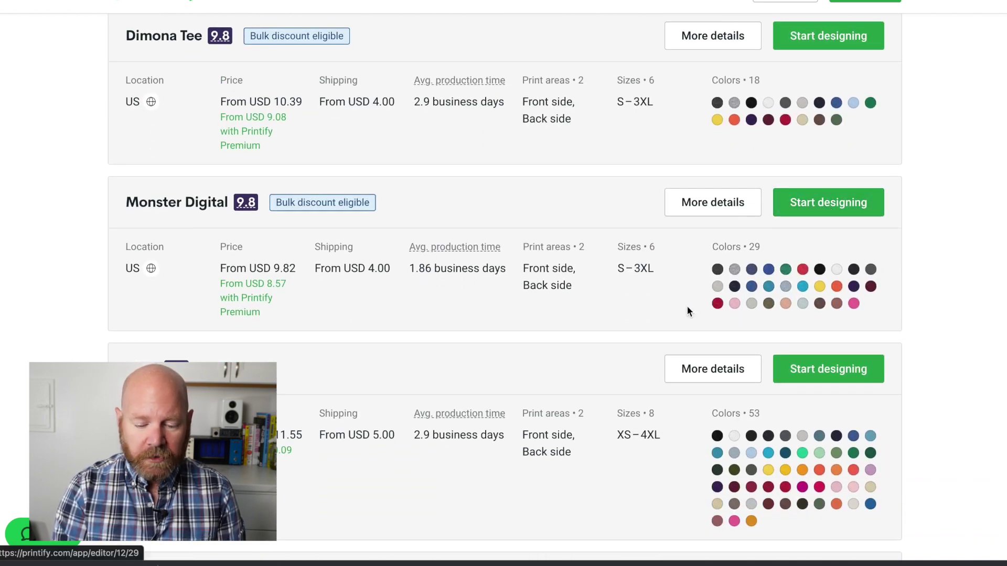
Start a Monster Digital tee design, select its 4500 × 5100 px print area, then return to Canva
{"action": "left_click", "coordinate": [804, 210]}
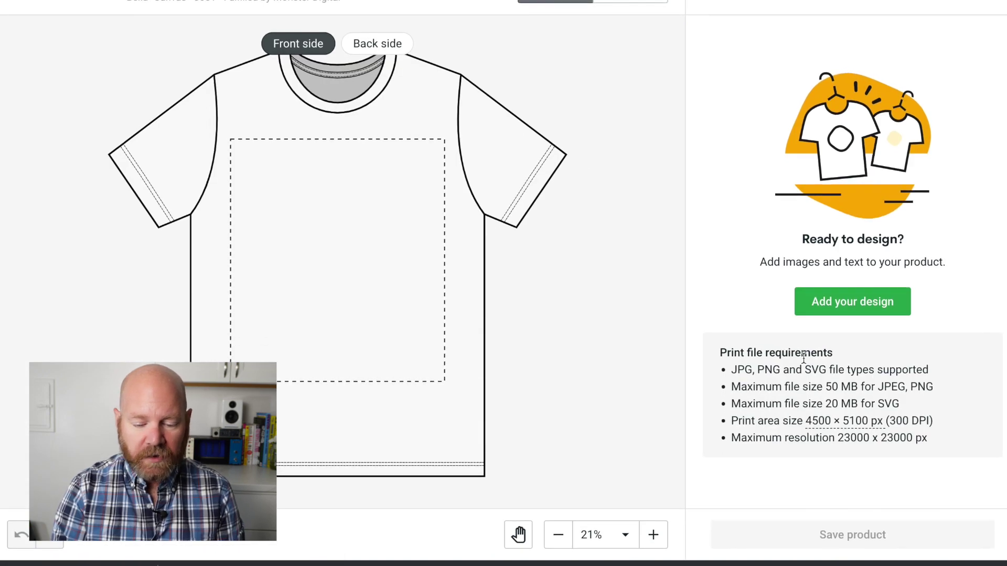
{"action": "mouse_move", "coordinate": [883, 422]}
{"action": "left_click_drag", "start_coordinate": [884, 422], "coordinate": [801, 423]}
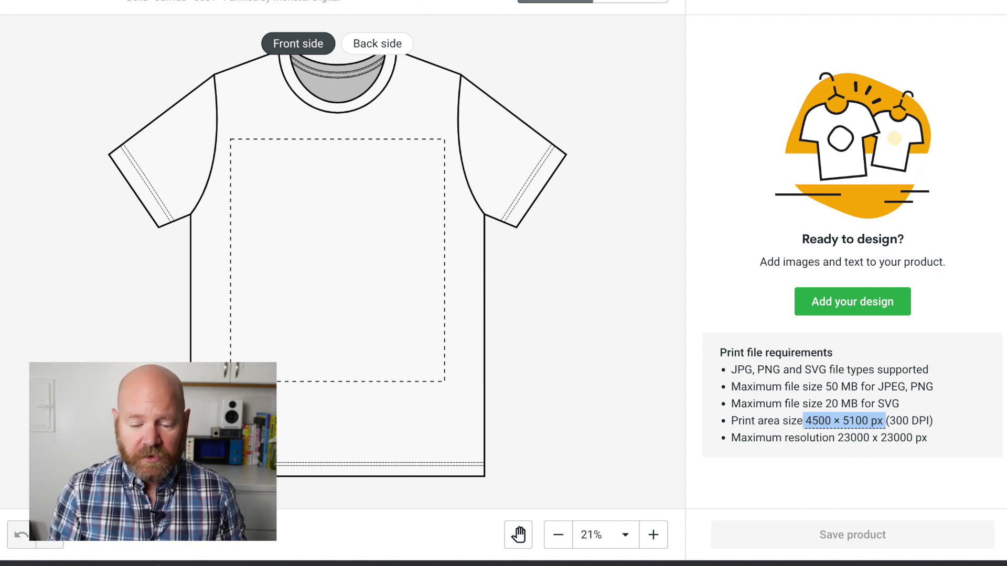
{"action": "key", "text": "ctrl+Tab"}
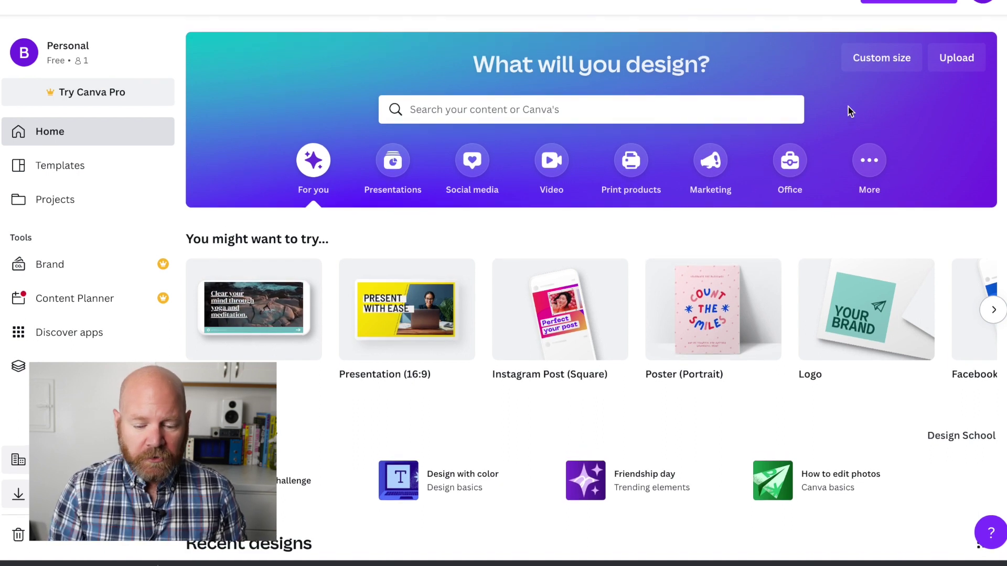
Create a custom-size Canva design of 4500 × 5100 px
{"action": "left_click", "coordinate": [881, 61]}
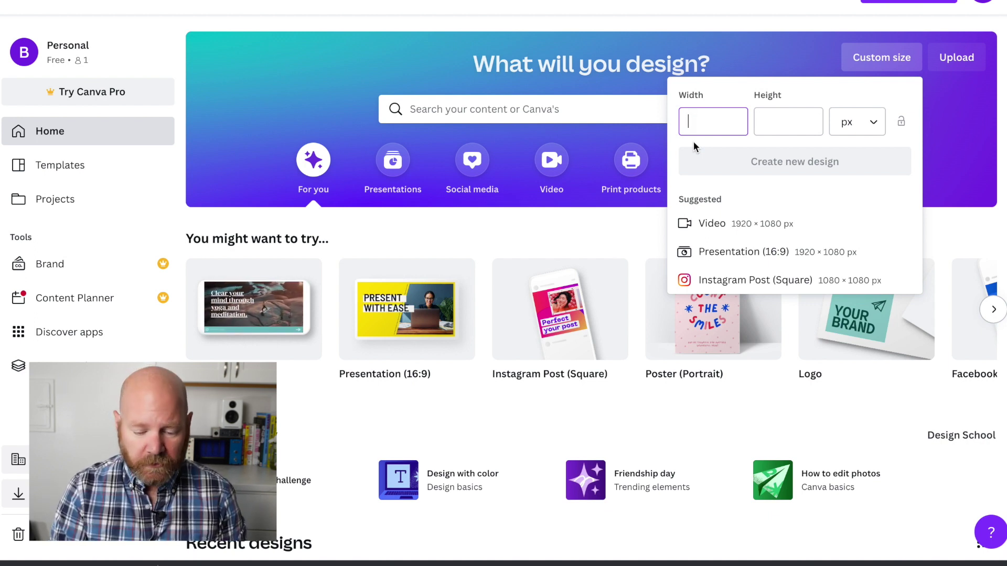
{"action": "left_click", "coordinate": [873, 131]}
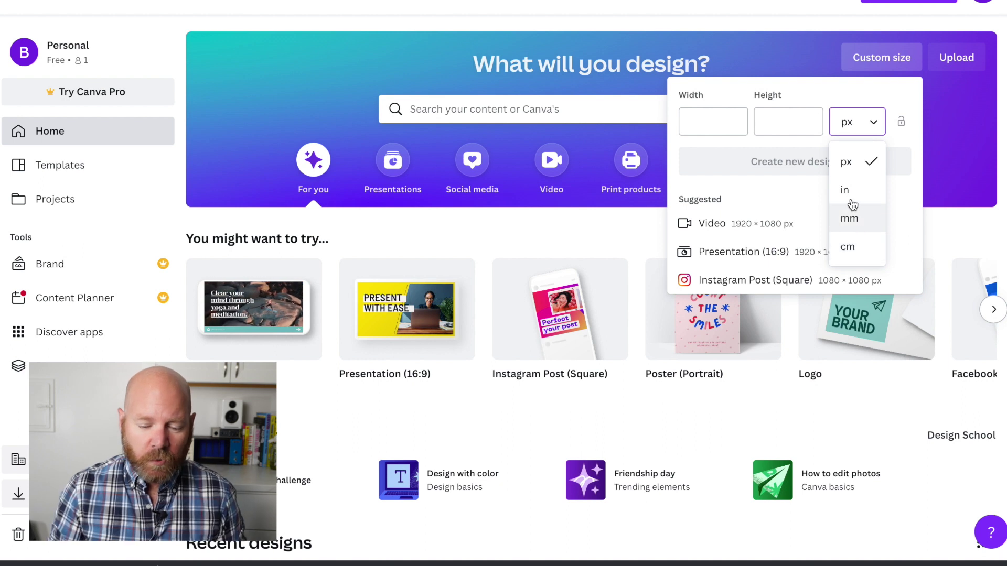
{"action": "left_click", "coordinate": [845, 162]}
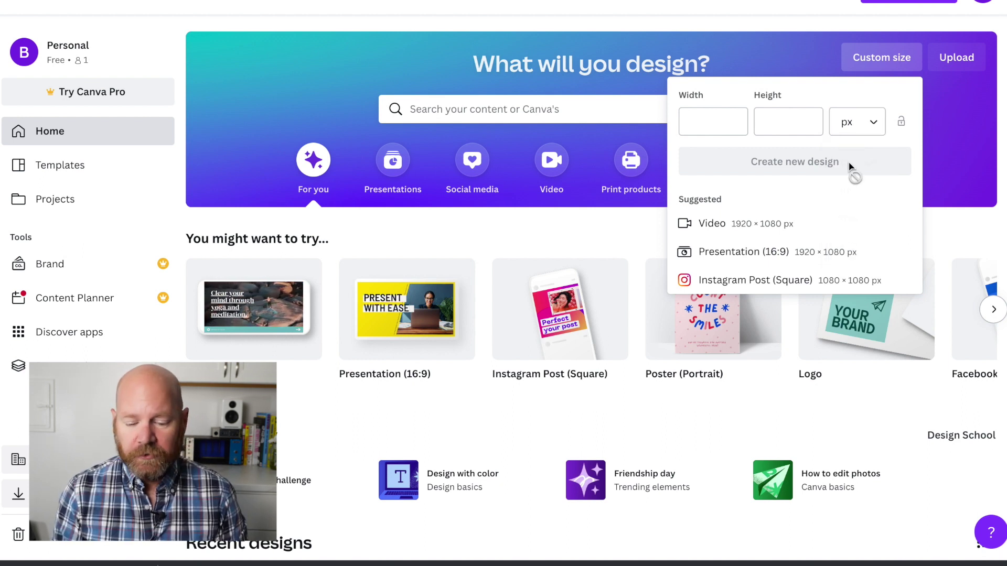
{"action": "left_click", "coordinate": [703, 128]}
{"action": "type", "text": "450"}
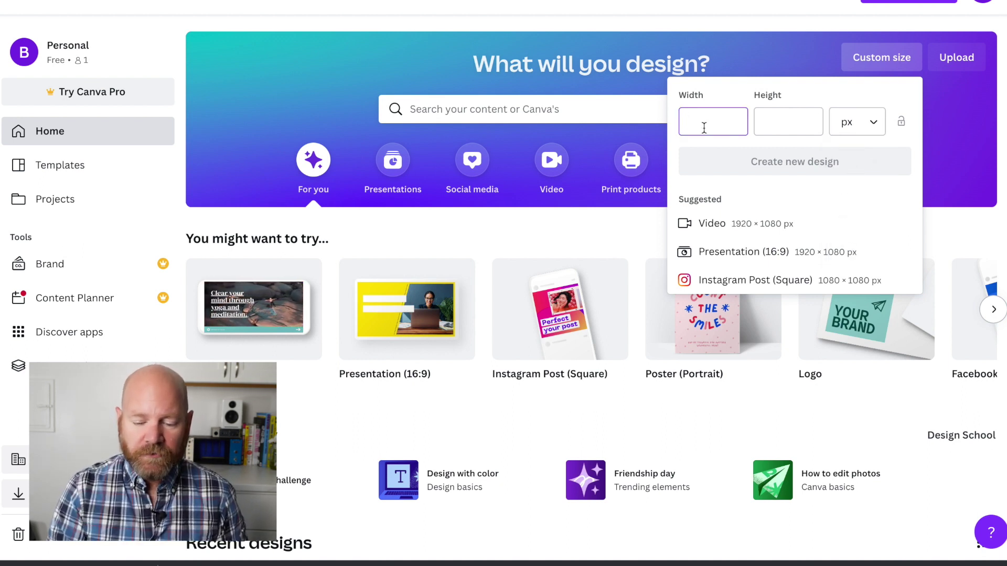
{"action": "type", "text": "0"}
{"action": "key", "text": "Tab"}
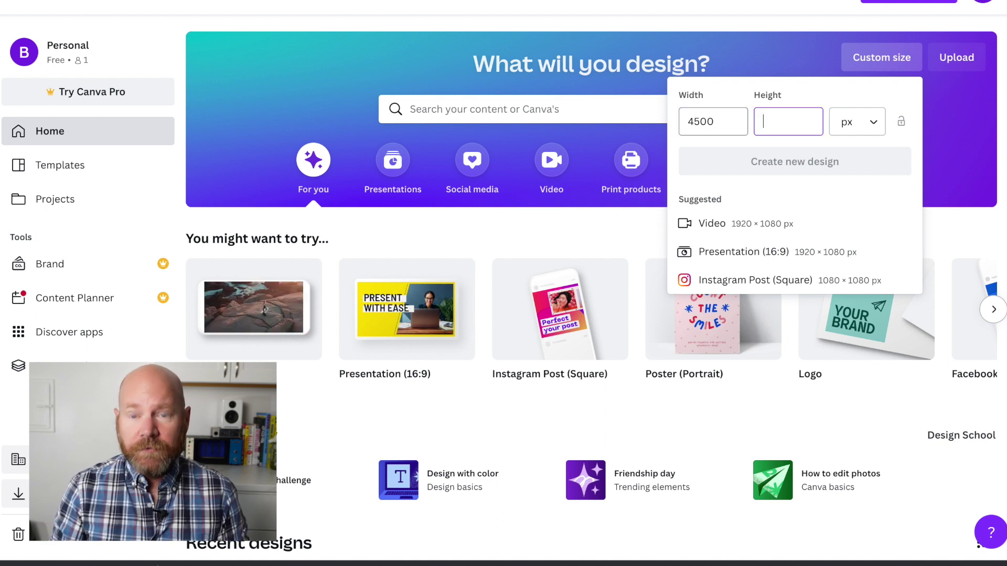
{"action": "type", "text": "5100"}
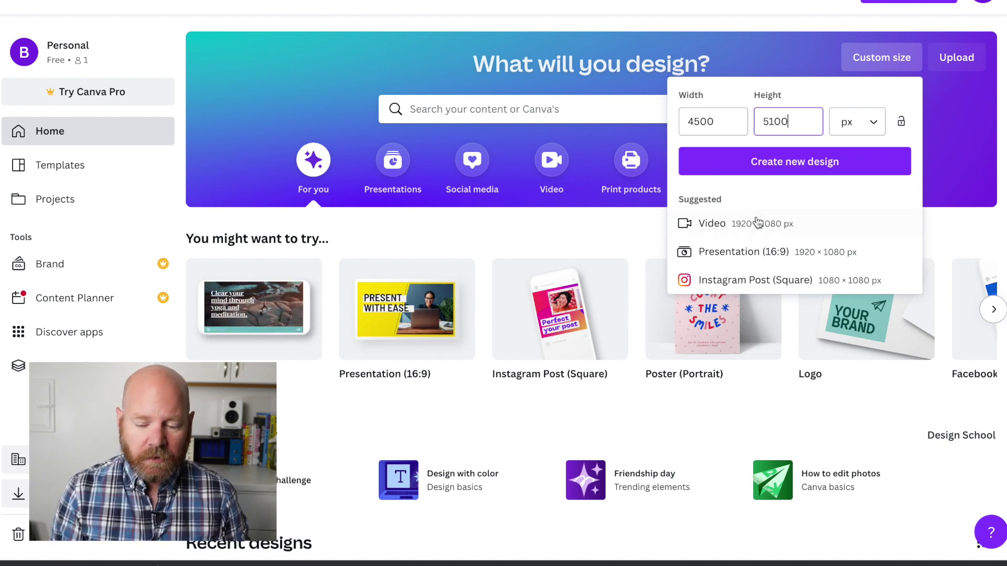
{"action": "left_click", "coordinate": [808, 166]}
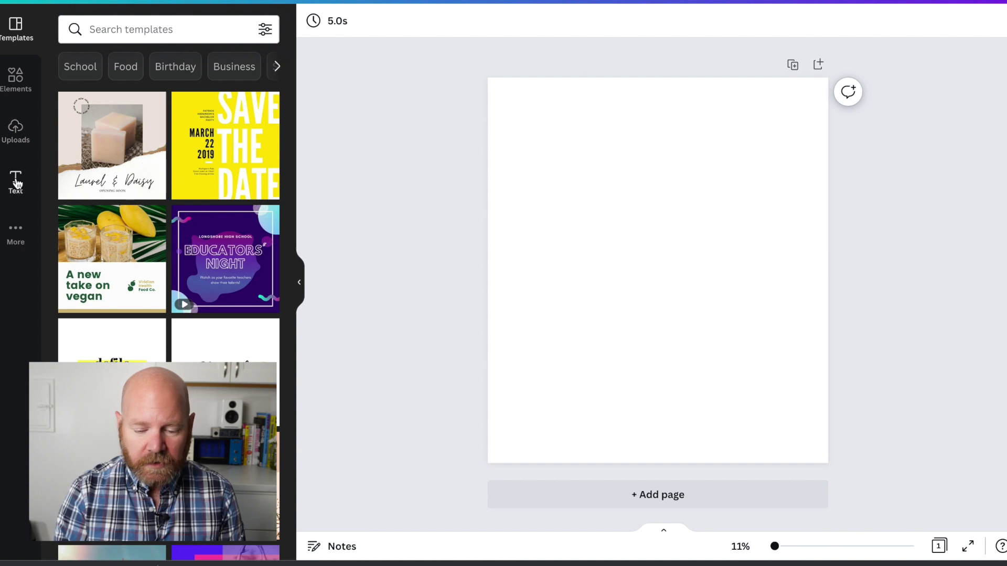
Show the Uploads panel beside the blank 4500 × 5100 px page
{"action": "left_click", "coordinate": [16, 235]}
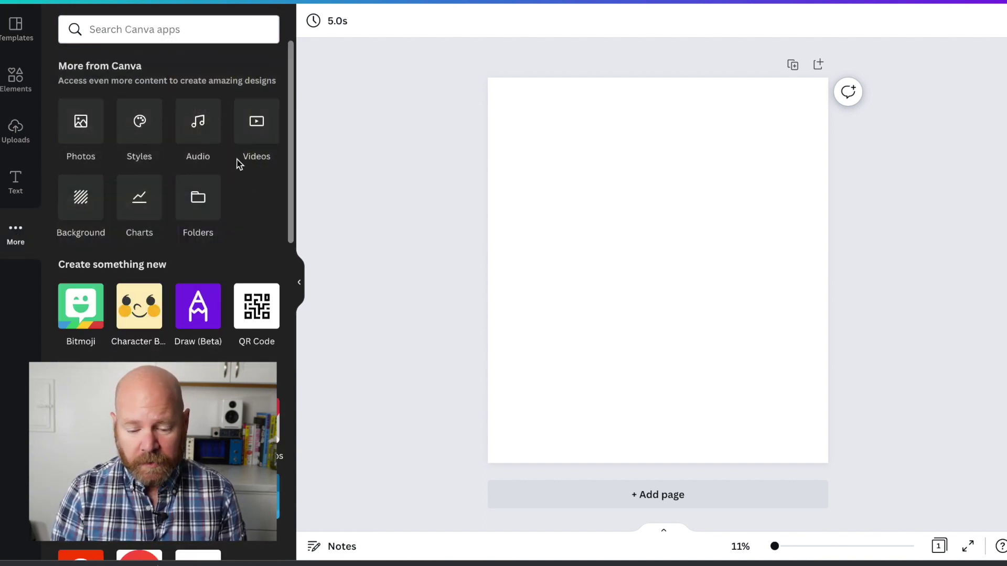
{"action": "left_click", "coordinate": [82, 202]}
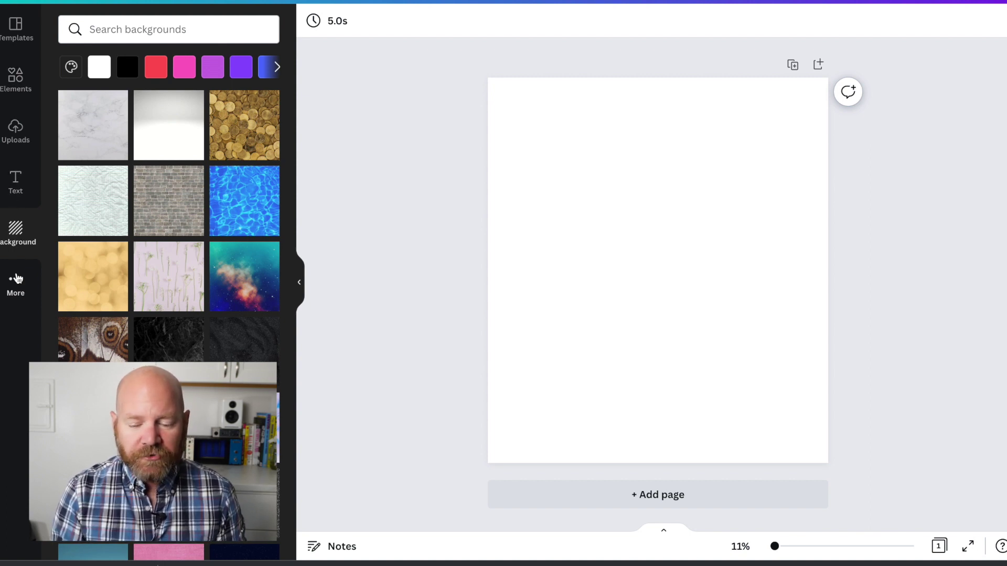
{"action": "left_click", "coordinate": [16, 130]}
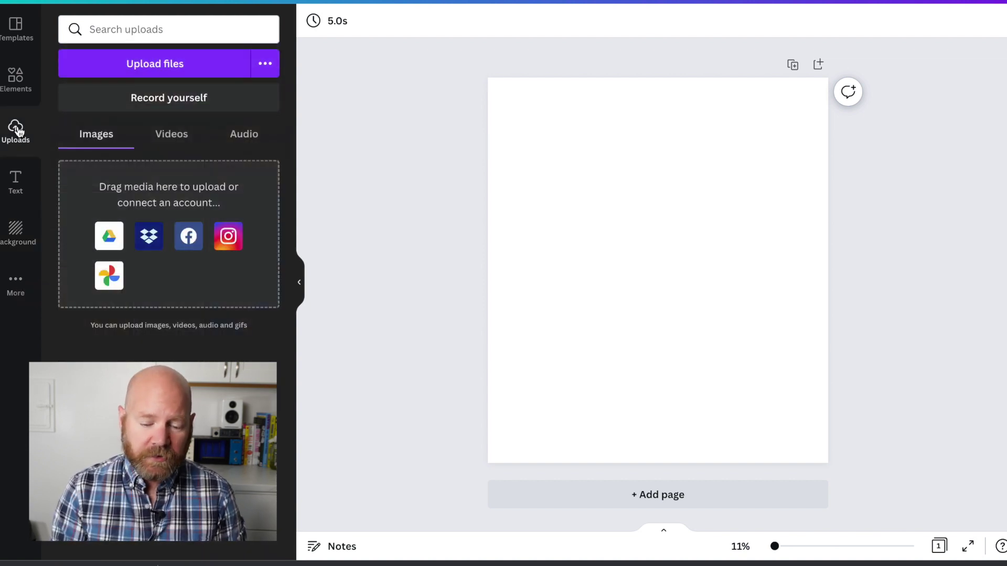
Upload j.png, l.png, o.png and y.png from the PNG folder into Canva
{"action": "left_click", "coordinate": [180, 70]}
{"action": "scroll", "coordinate": [434, 248], "scroll_direction": "down", "scroll_amount": 5}
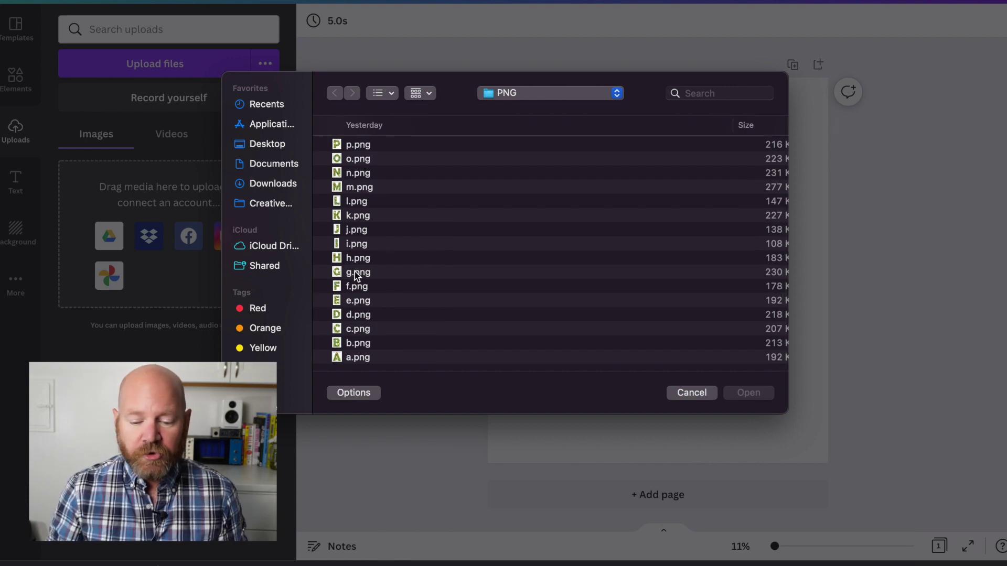
{"action": "scroll", "coordinate": [424, 258], "scroll_direction": "up", "scroll_amount": 1}
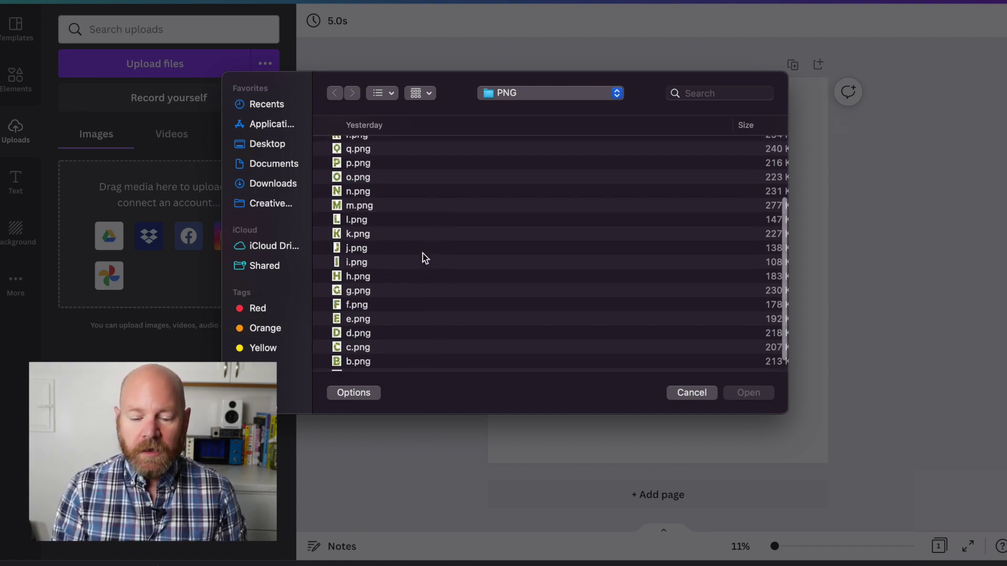
{"action": "scroll", "coordinate": [423, 259], "scroll_direction": "down", "scroll_amount": 1}
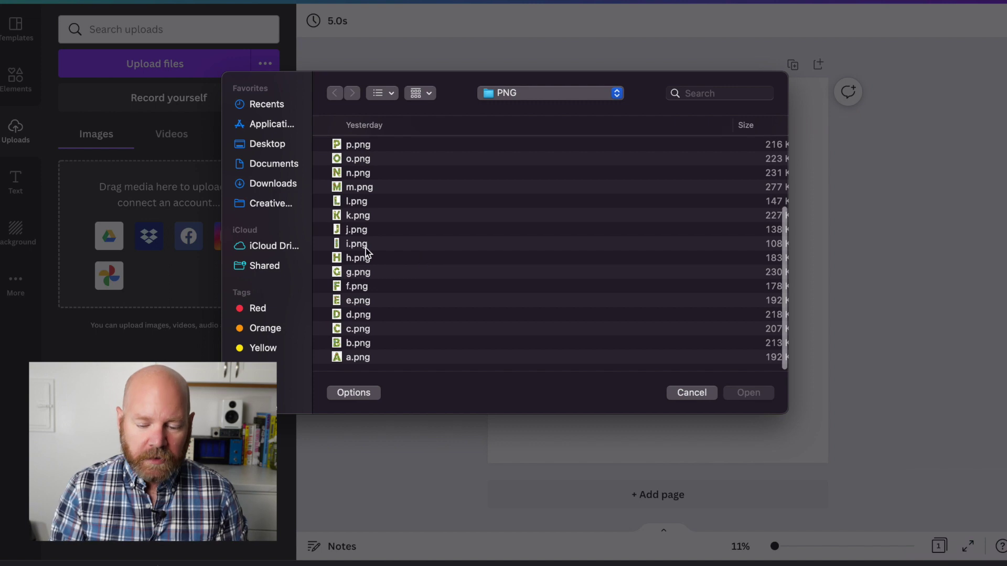
{"action": "left_click", "coordinate": [357, 231]}
{"action": "scroll", "coordinate": [411, 243], "scroll_direction": "up", "scroll_amount": 3}
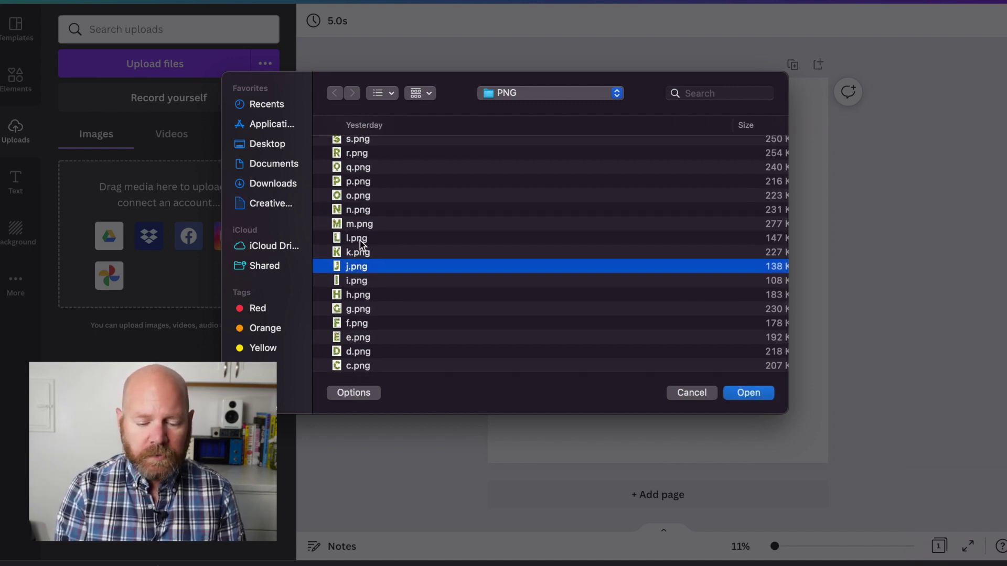
{"action": "left_click", "coordinate": [358, 237], "text": "super"}
{"action": "left_click", "coordinate": [358, 197], "text": "super"}
{"action": "scroll", "coordinate": [411, 202], "scroll_direction": "up", "scroll_amount": 5}
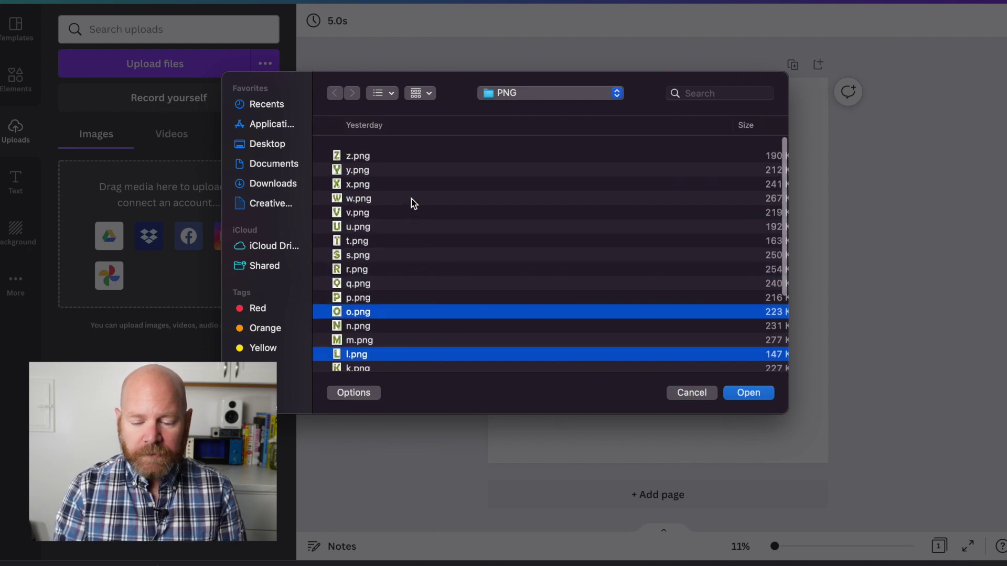
{"action": "left_click", "coordinate": [367, 161], "text": "super"}
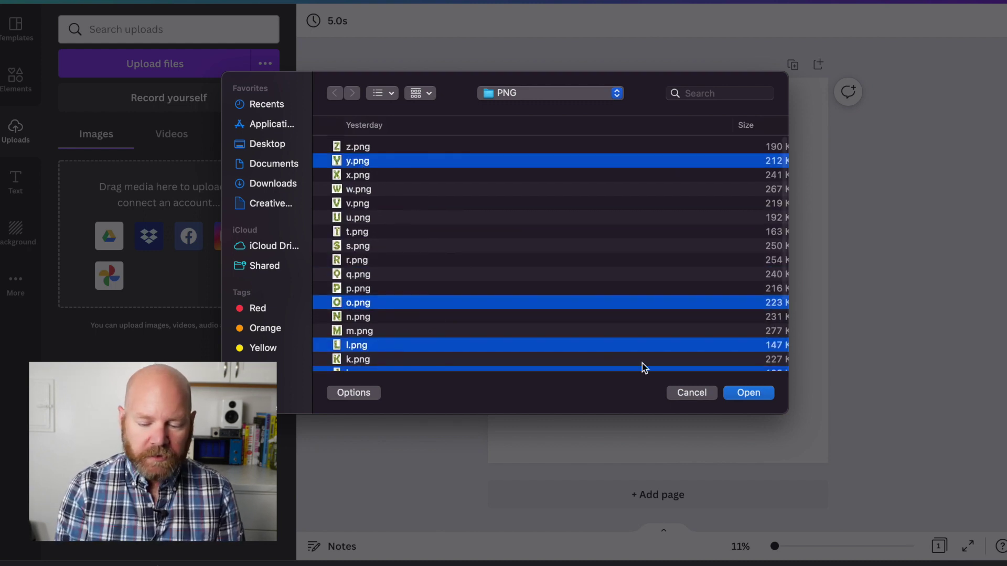
{"action": "left_click", "coordinate": [750, 393]}
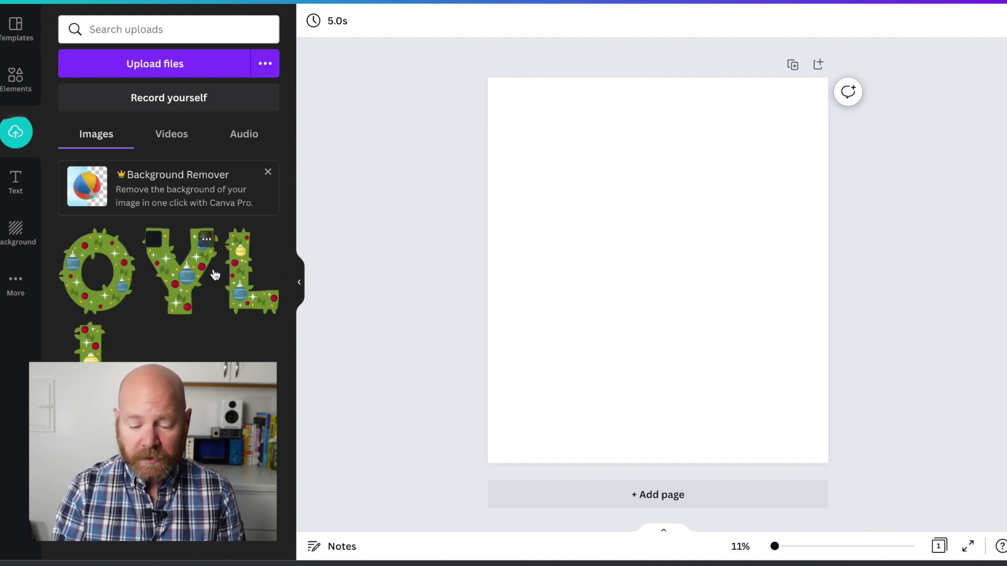
Add the wreath J image, shrink it, and place it at the page's left edge, mid-height
{"action": "left_click", "coordinate": [88, 358]}
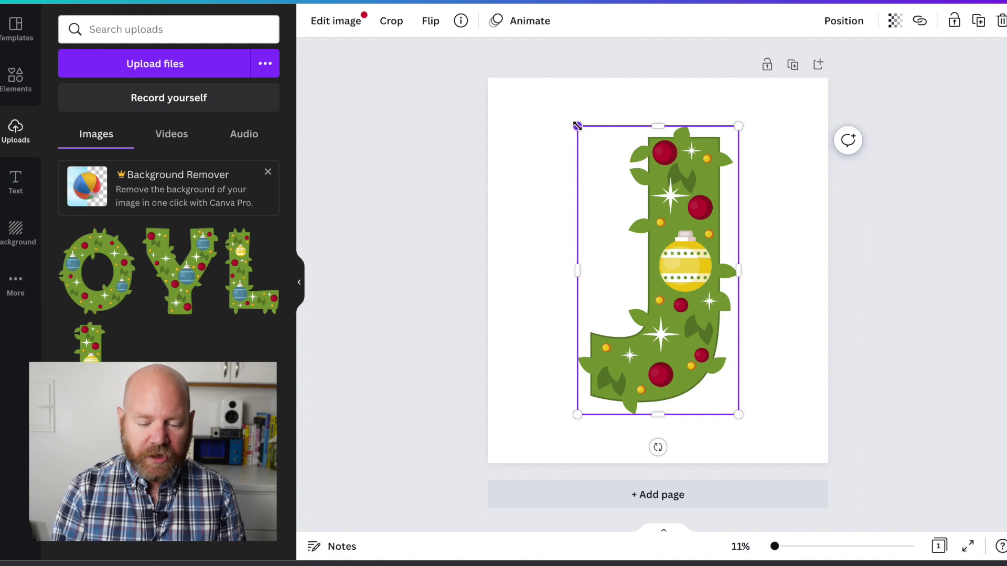
{"action": "left_click_drag", "start_coordinate": [577, 126], "coordinate": [526, 258]}
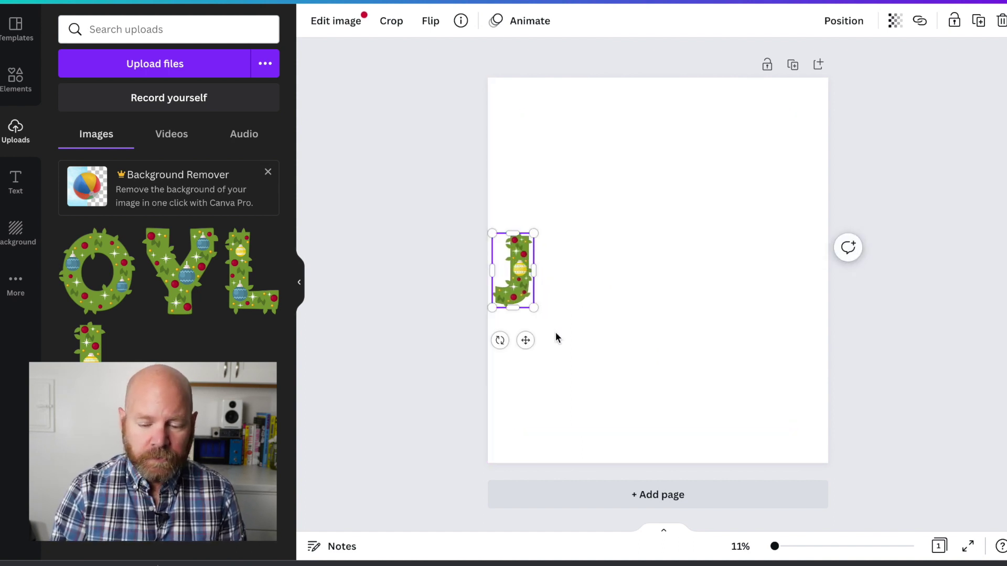
Add the wreath O image, shrinking it and moving it up beside the J
{"action": "left_click", "coordinate": [570, 342]}
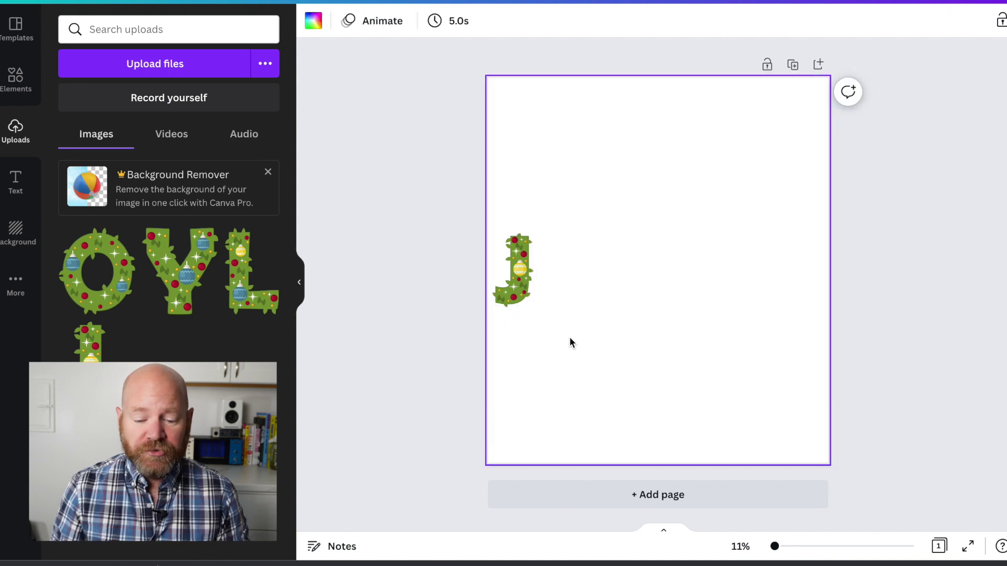
{"action": "left_click", "coordinate": [103, 286]}
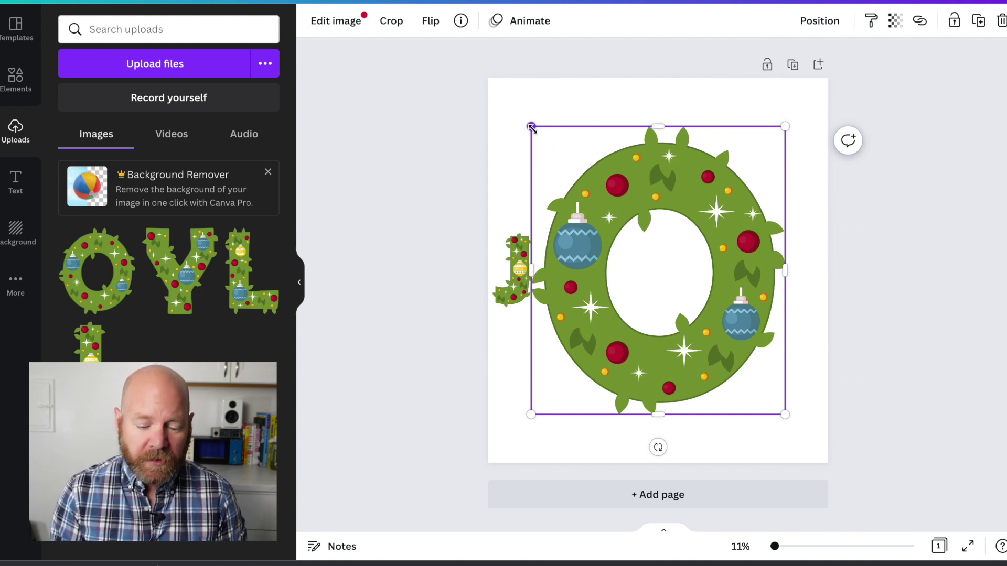
{"action": "left_click_drag", "start_coordinate": [531, 127], "coordinate": [663, 278]}
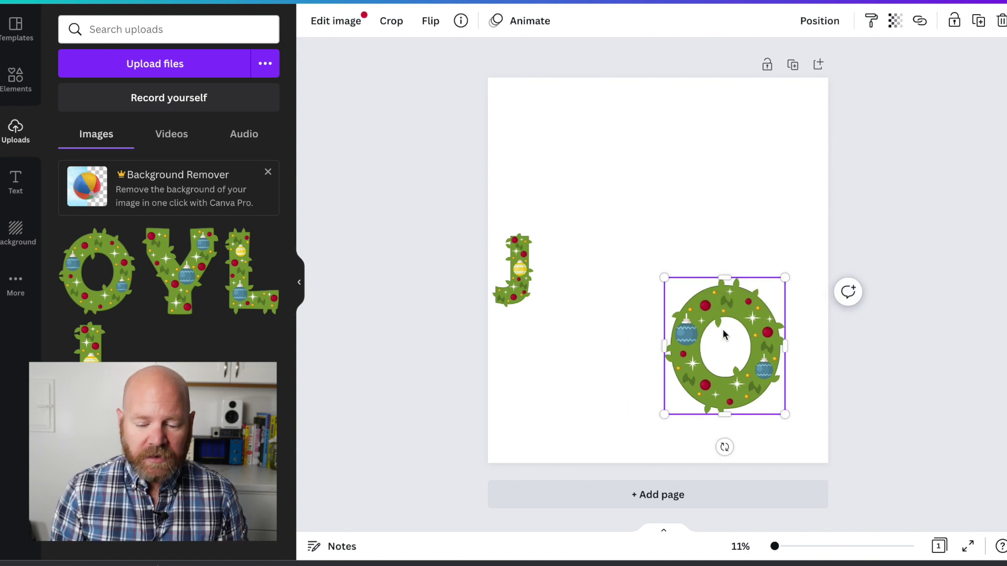
{"action": "left_click_drag", "start_coordinate": [722, 333], "coordinate": [615, 226]}
{"action": "left_click_drag", "start_coordinate": [559, 171], "coordinate": [616, 254]}
{"action": "left_click_drag", "start_coordinate": [654, 299], "coordinate": [581, 260]}
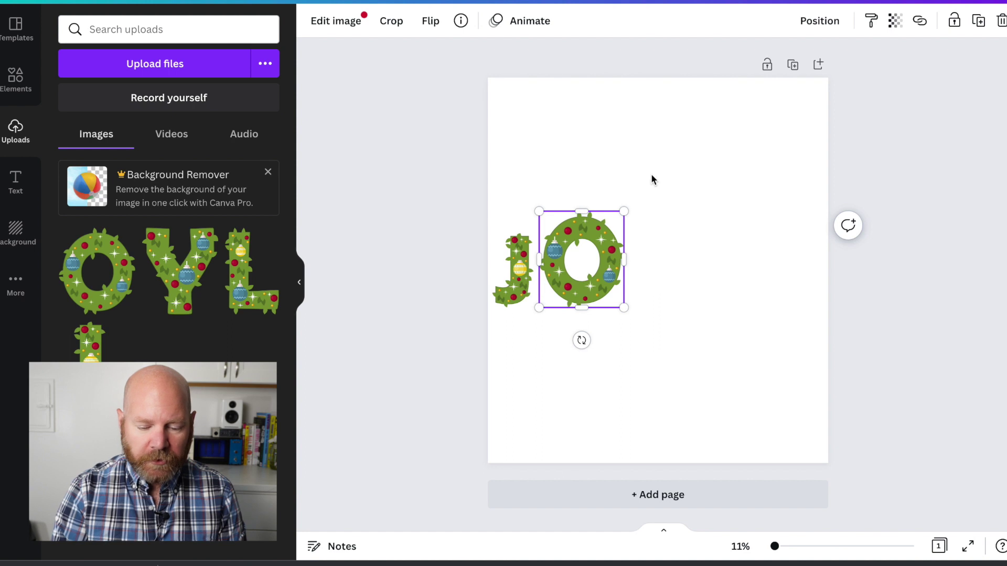
Fine-tune the O to 865 × 982 so its height and bottom match the J
{"action": "left_click", "coordinate": [624, 209]}
{"action": "left_click_drag", "start_coordinate": [624, 210], "coordinate": [606, 231]}
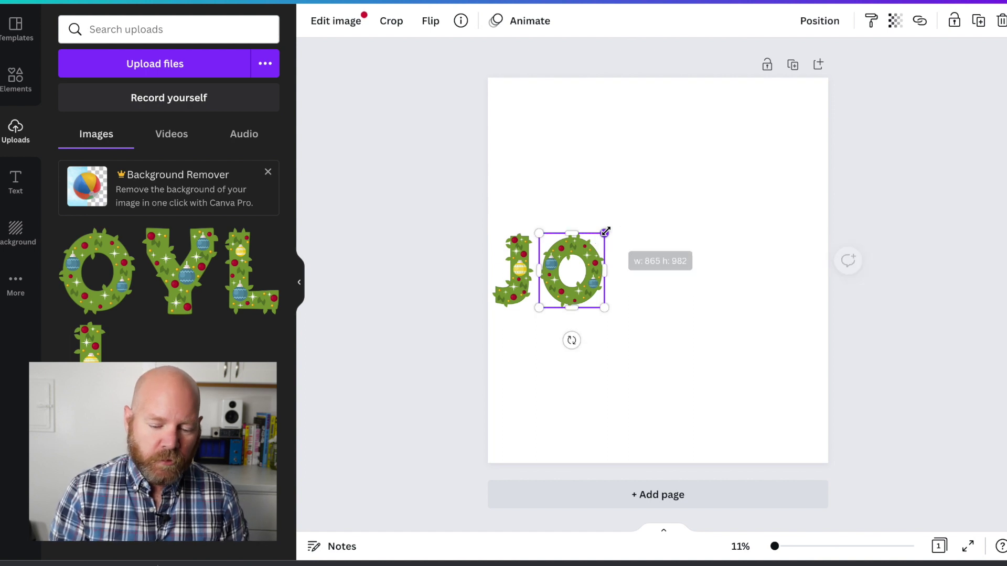
{"action": "left_click_drag", "start_coordinate": [571, 262], "coordinate": [564, 260]}
Add the wreath L image after the O and shrink it to match the O's height
{"action": "left_click", "coordinate": [552, 198]}
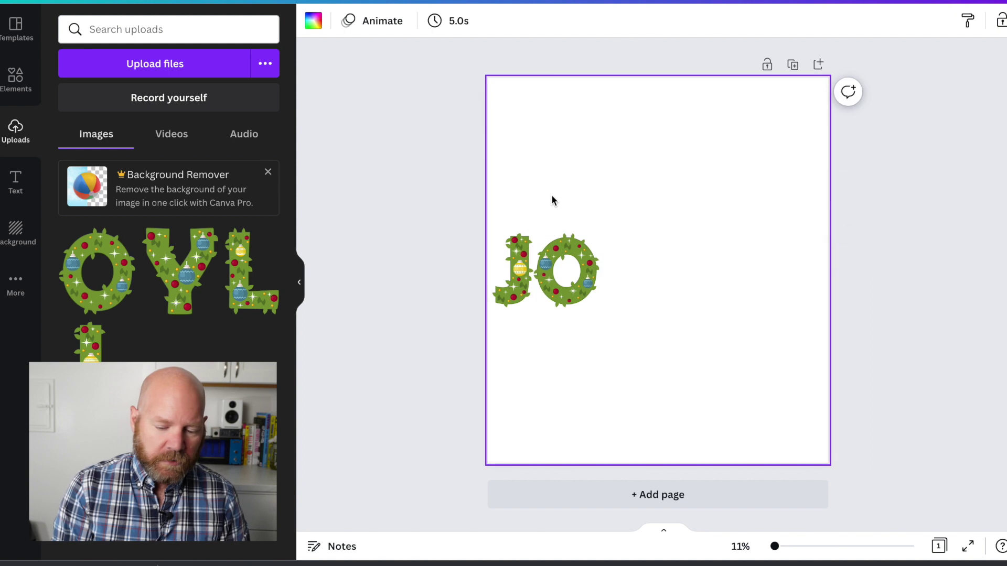
{"action": "mouse_move", "coordinate": [252, 256]}
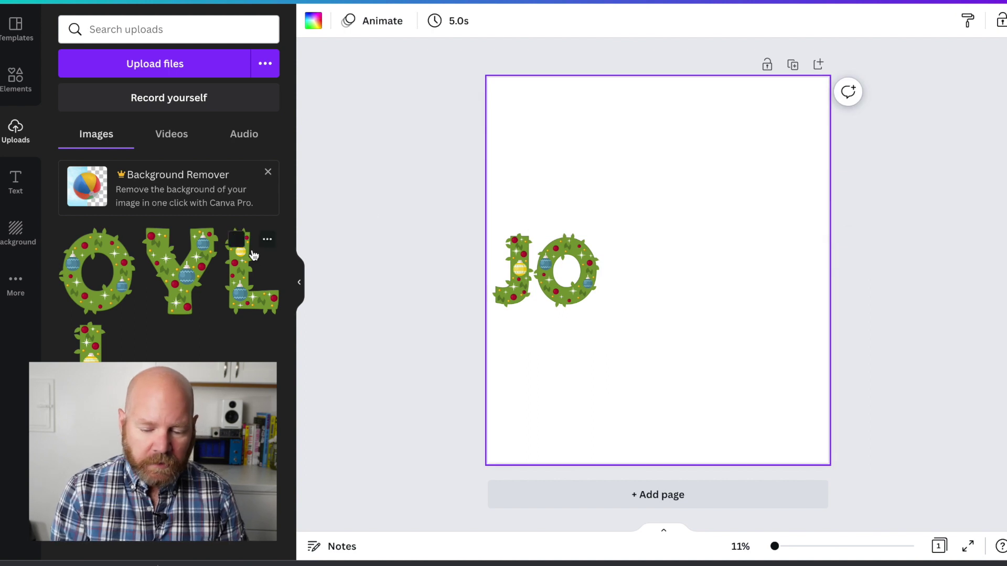
{"action": "left_click", "coordinate": [250, 287]}
{"action": "left_click_drag", "start_coordinate": [633, 220], "coordinate": [673, 214]}
{"action": "left_click_drag", "start_coordinate": [623, 124], "coordinate": [639, 244]}
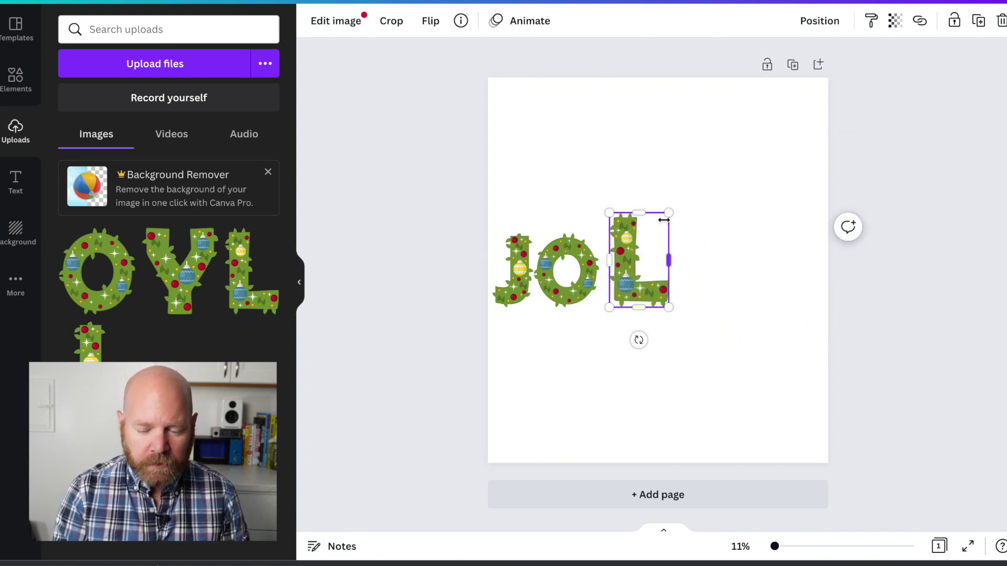
{"action": "left_click_drag", "start_coordinate": [666, 212], "coordinate": [650, 234]}
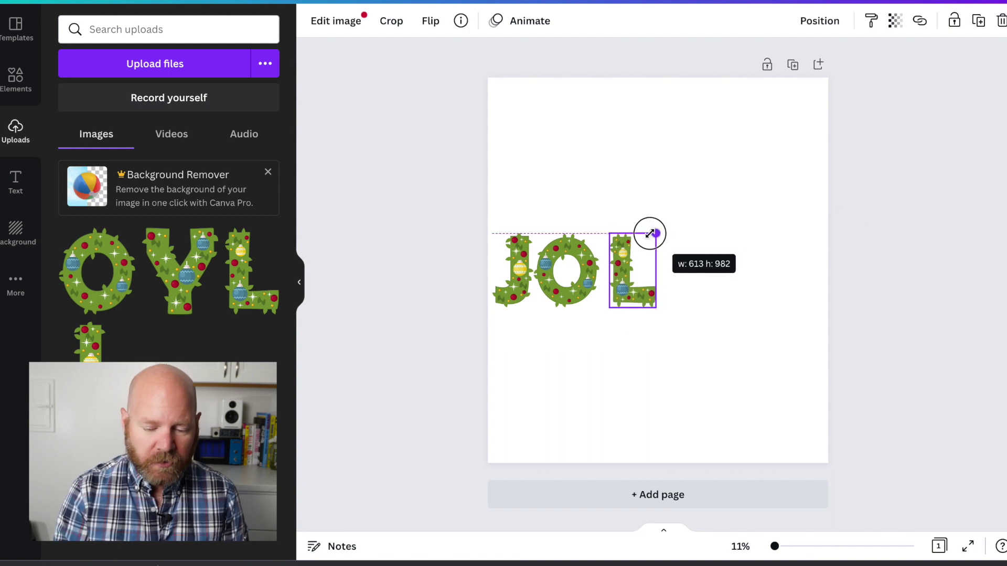
{"action": "left_click_drag", "start_coordinate": [650, 233], "coordinate": [629, 265]}
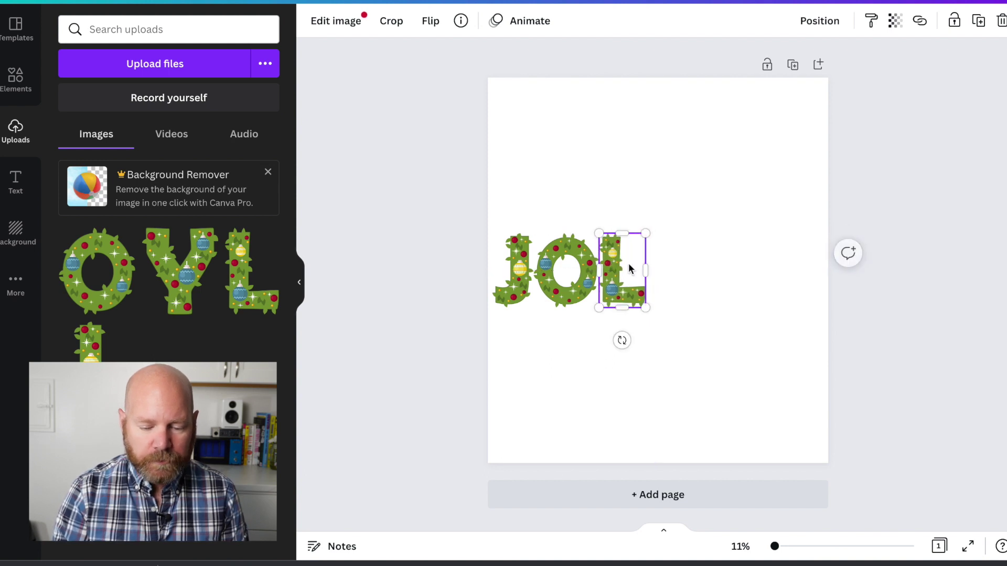
{"action": "left_click", "coordinate": [614, 371]}
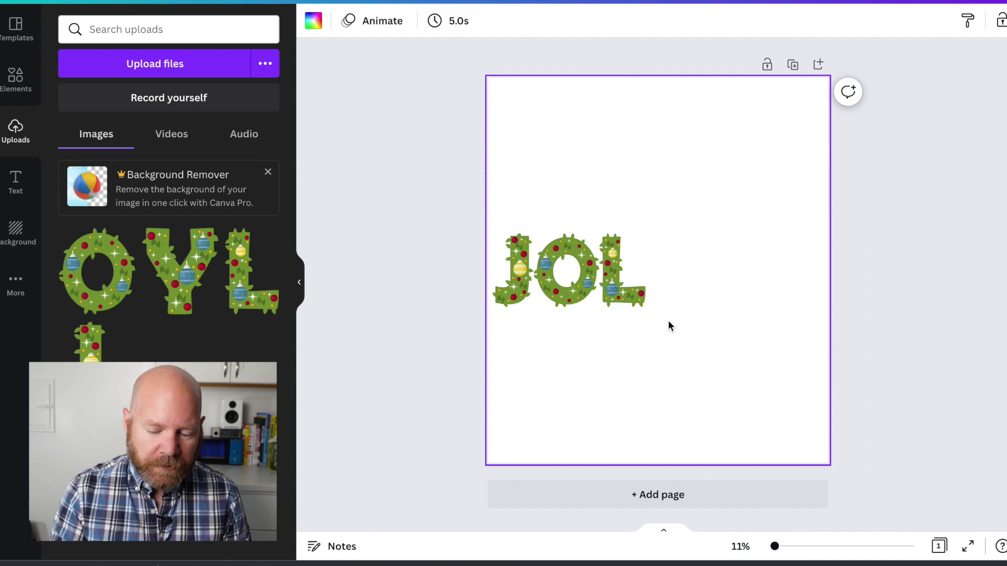
Duplicate the L and place the copy right after the first L
{"action": "left_click", "coordinate": [625, 267]}
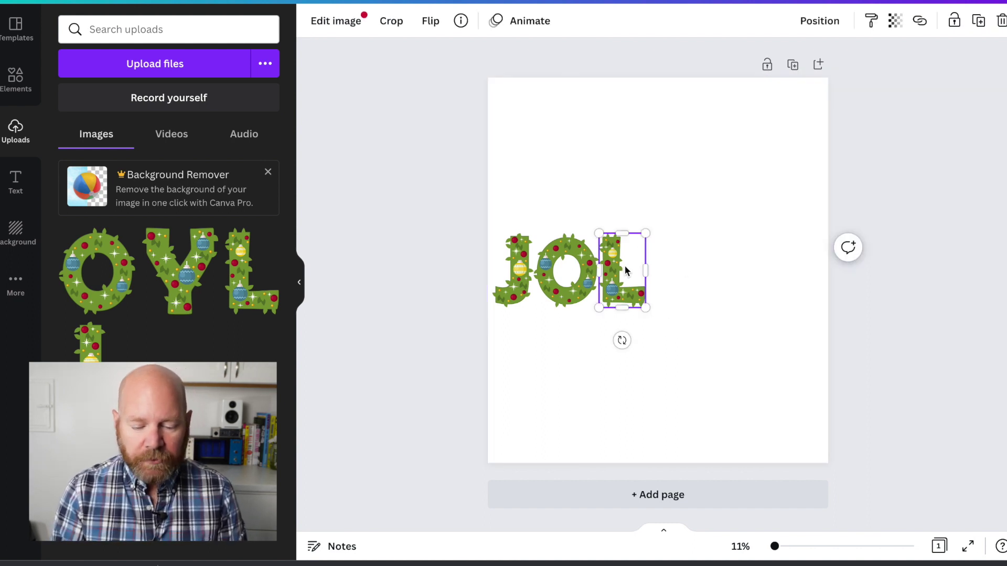
{"action": "left_click", "coordinate": [978, 24]}
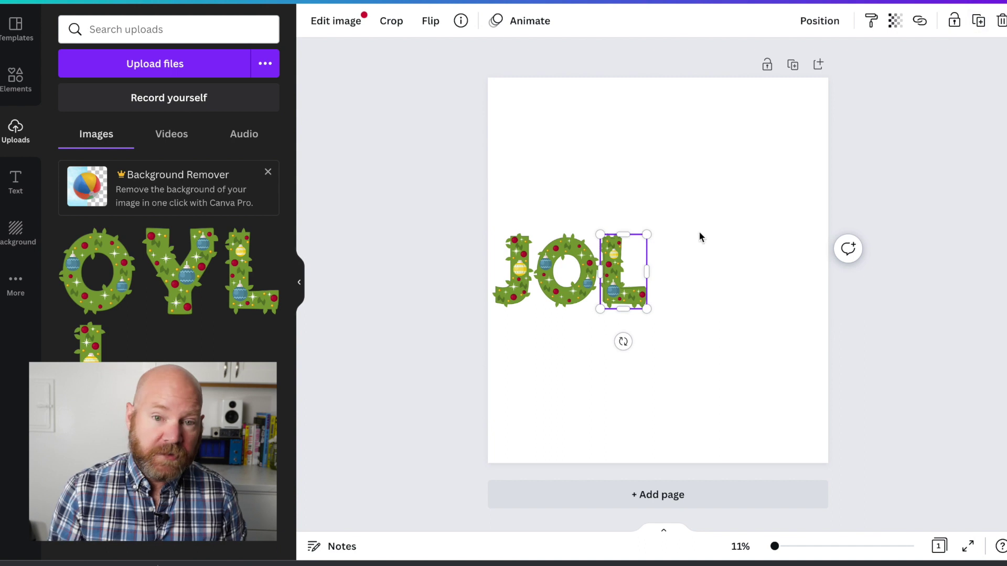
{"action": "left_click_drag", "start_coordinate": [620, 277], "coordinate": [669, 273]}
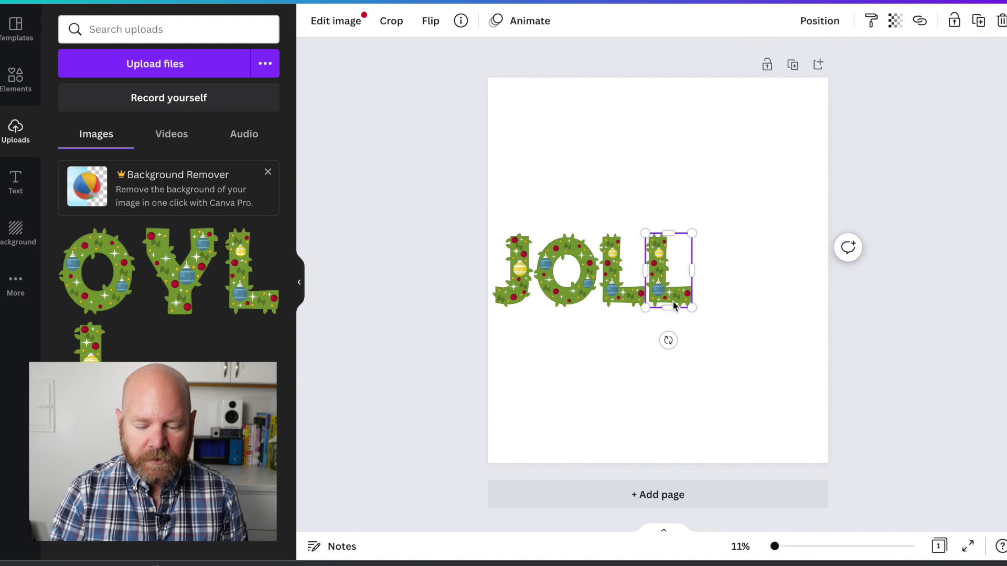
{"action": "left_click", "coordinate": [582, 392]}
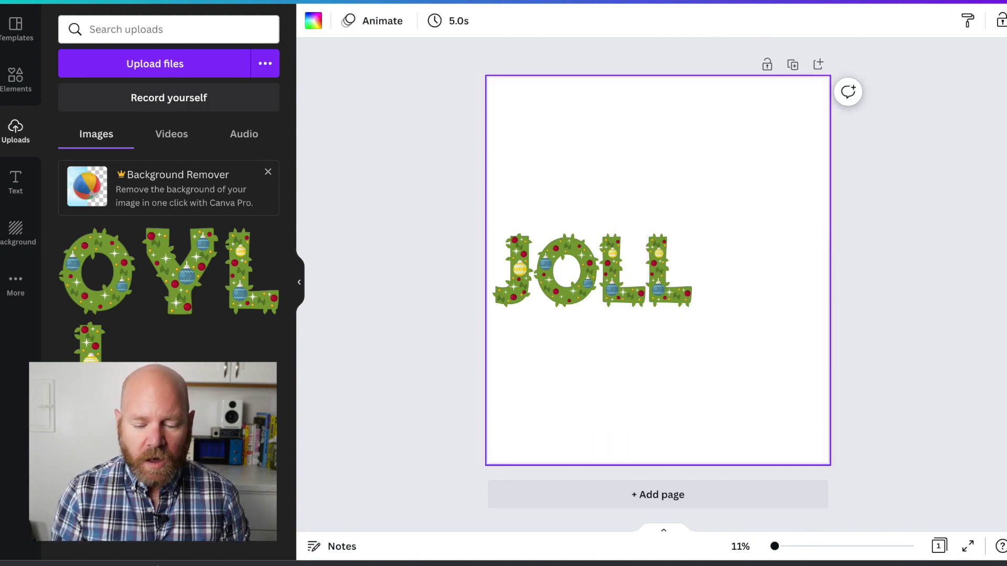
Add the wreath Y image, shrink it, and move it up beside the Ls
{"action": "left_click", "coordinate": [184, 291]}
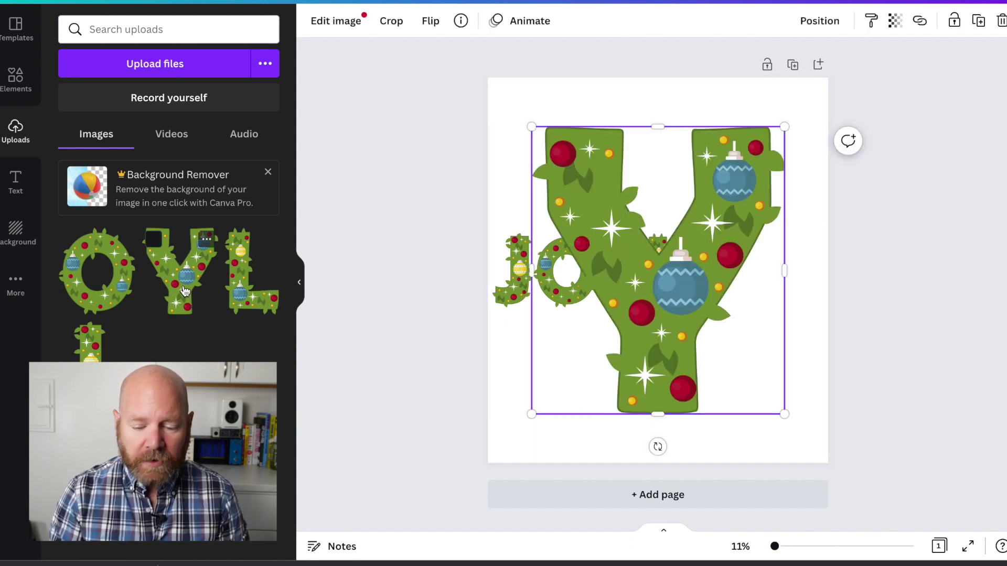
{"action": "left_click_drag", "start_coordinate": [530, 125], "coordinate": [731, 286]}
{"action": "left_click_drag", "start_coordinate": [739, 354], "coordinate": [742, 246]}
{"action": "left_click_drag", "start_coordinate": [785, 210], "coordinate": [763, 230]}
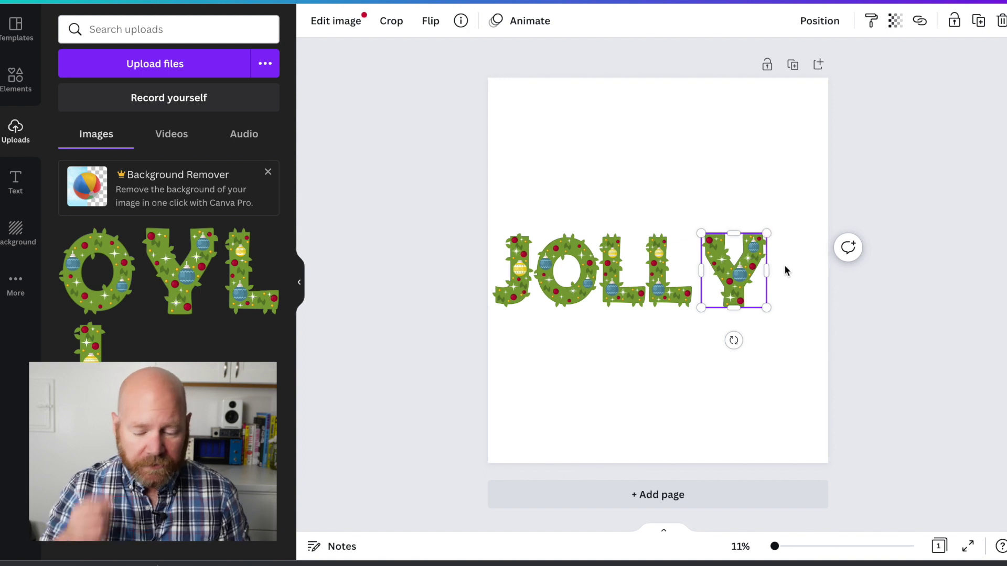
Fine-tune the Y's size to match the other letters and set it beside the second L
{"action": "key", "text": "ctrl+plus"}
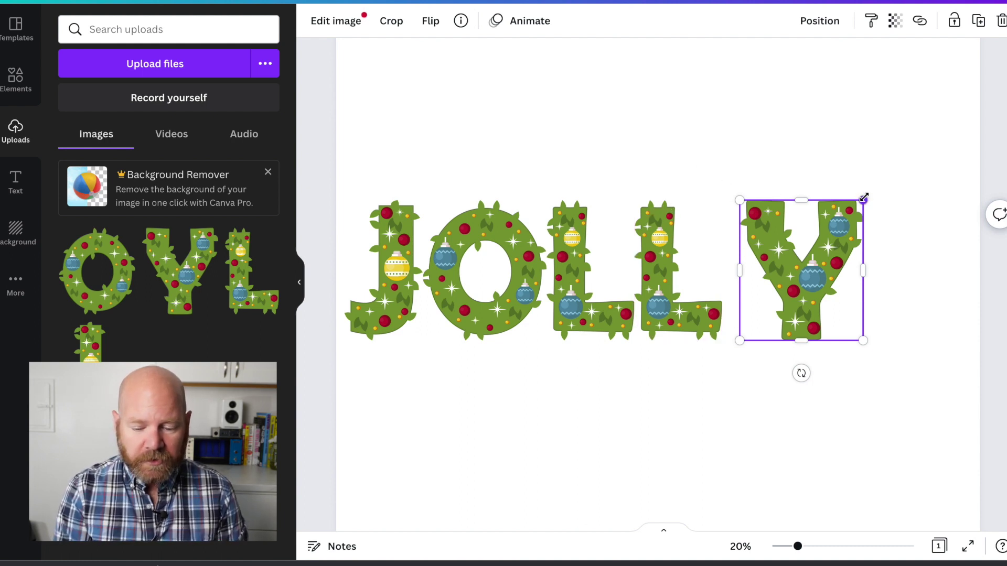
{"action": "left_click_drag", "start_coordinate": [864, 199], "coordinate": [856, 204]}
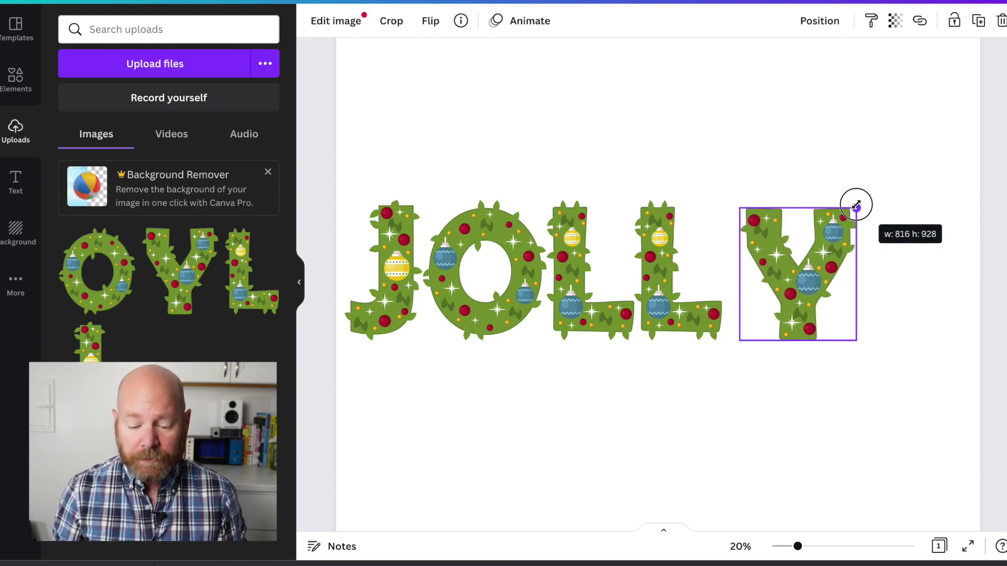
{"action": "left_click_drag", "start_coordinate": [857, 204], "coordinate": [855, 205]}
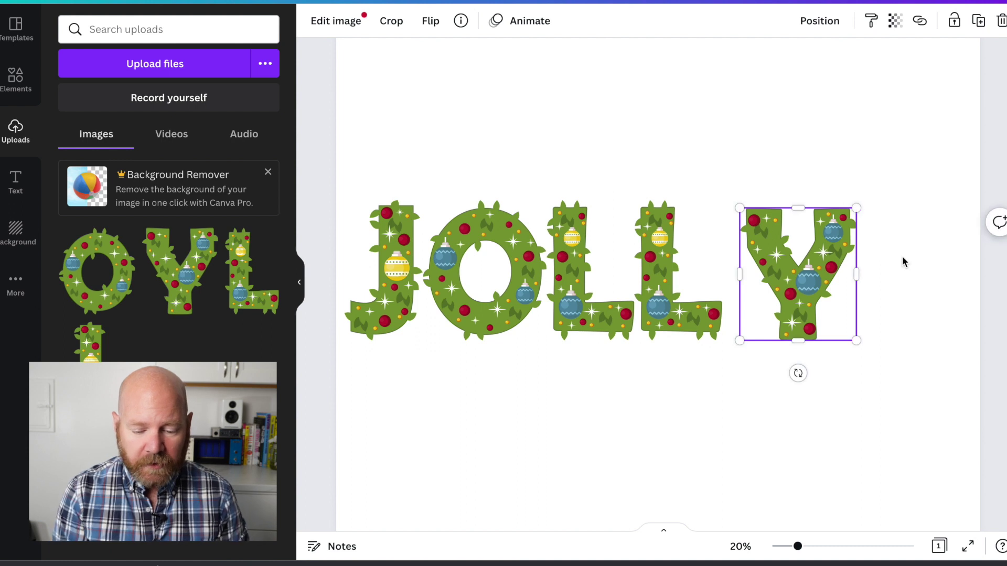
{"action": "left_click_drag", "start_coordinate": [803, 264], "coordinate": [766, 260]}
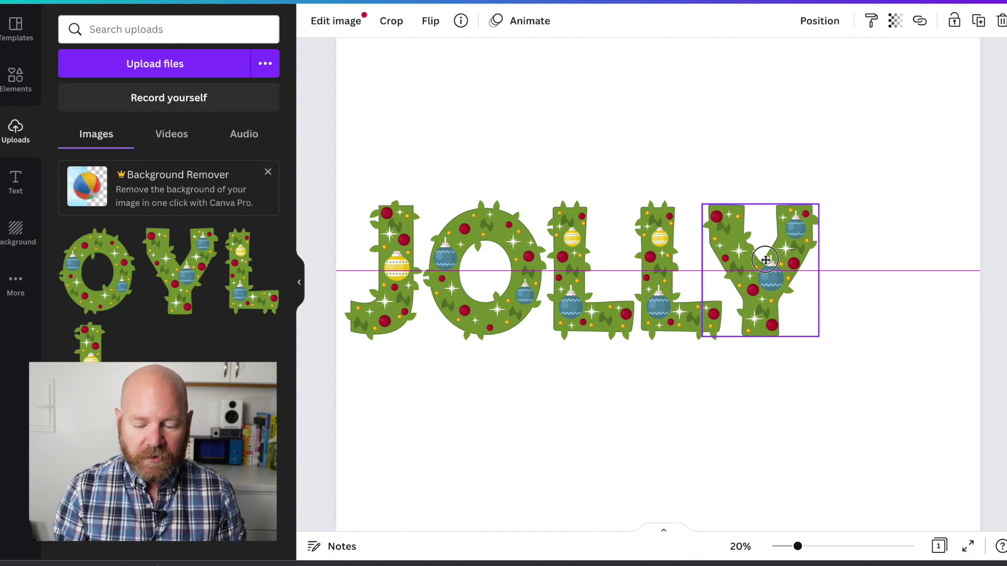
{"action": "left_click_drag", "start_coordinate": [766, 260], "coordinate": [765, 260]}
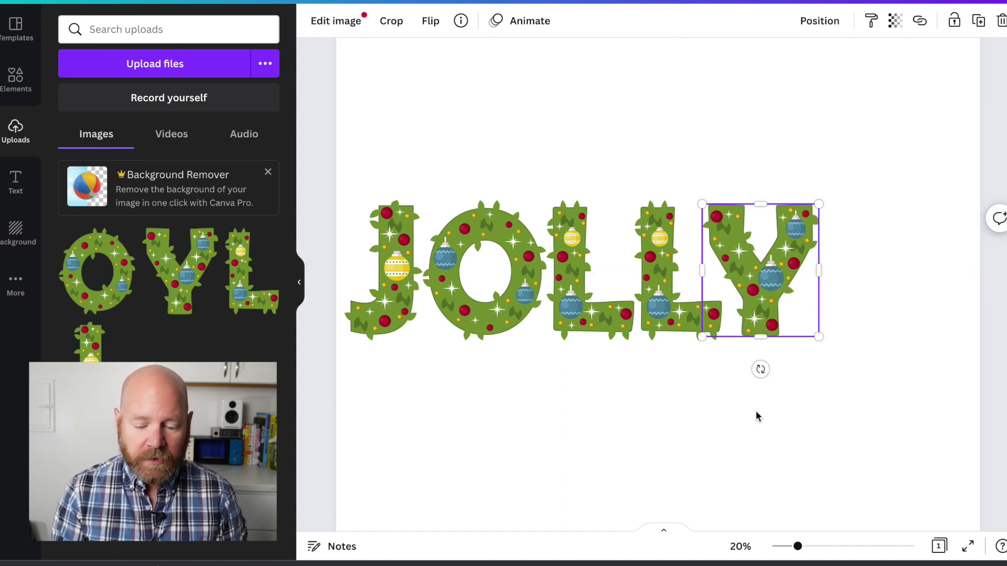
{"action": "scroll", "coordinate": [756, 416], "scroll_direction": "down", "scroll_amount": 3}
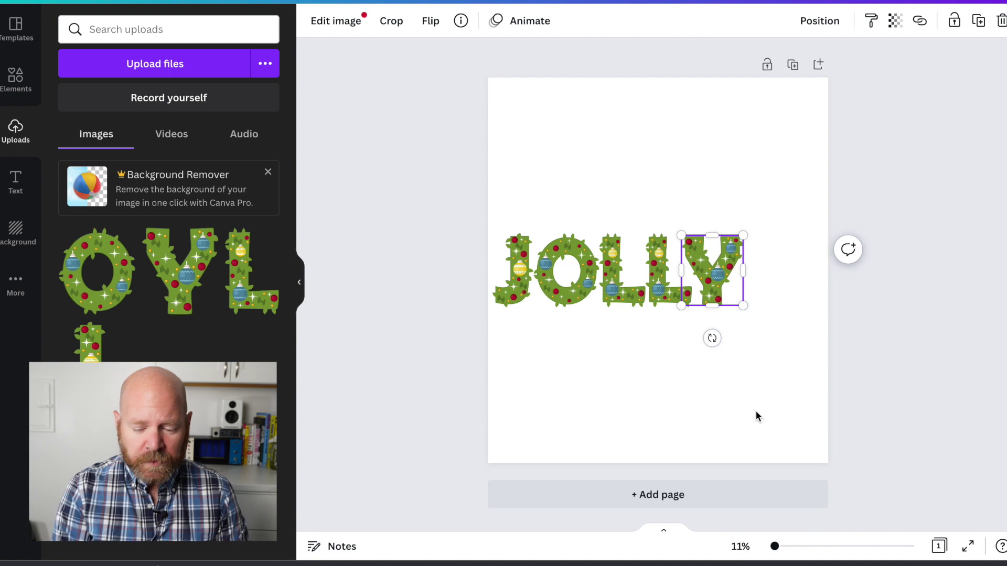
{"action": "left_click", "coordinate": [648, 421]}
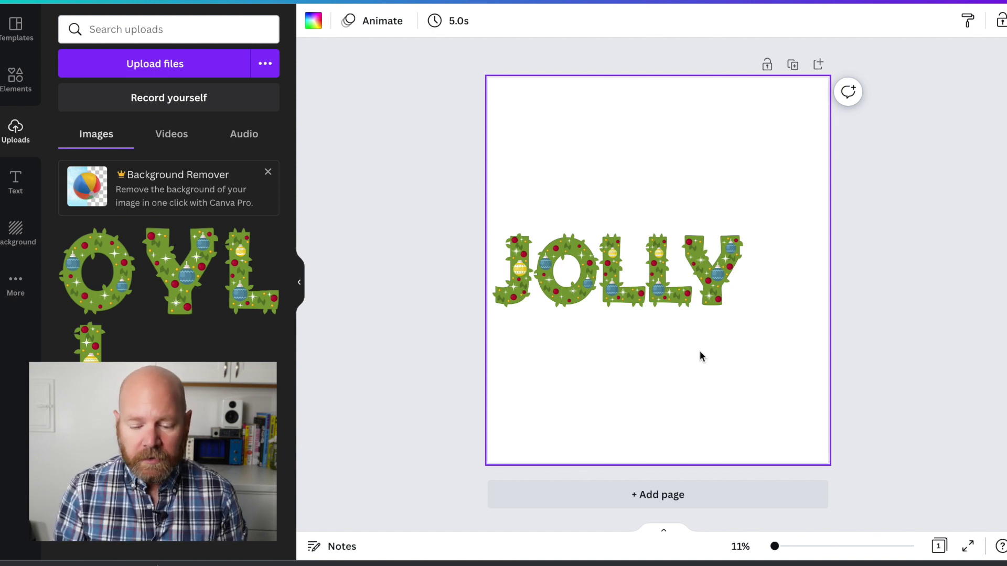
Scale all JOLLY letters up together to span the page, lower them slightly, and show the text options
{"action": "key", "text": "ctrl+a"}
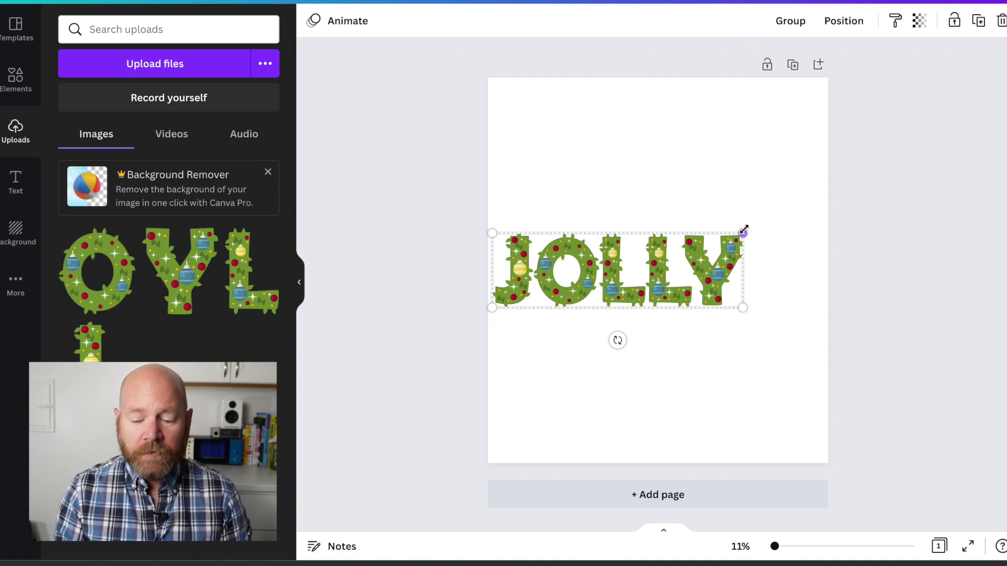
{"action": "left_click_drag", "start_coordinate": [743, 232], "coordinate": [822, 204]}
{"action": "left_click_drag", "start_coordinate": [666, 252], "coordinate": [664, 265]}
{"action": "key", "text": "Escape"}
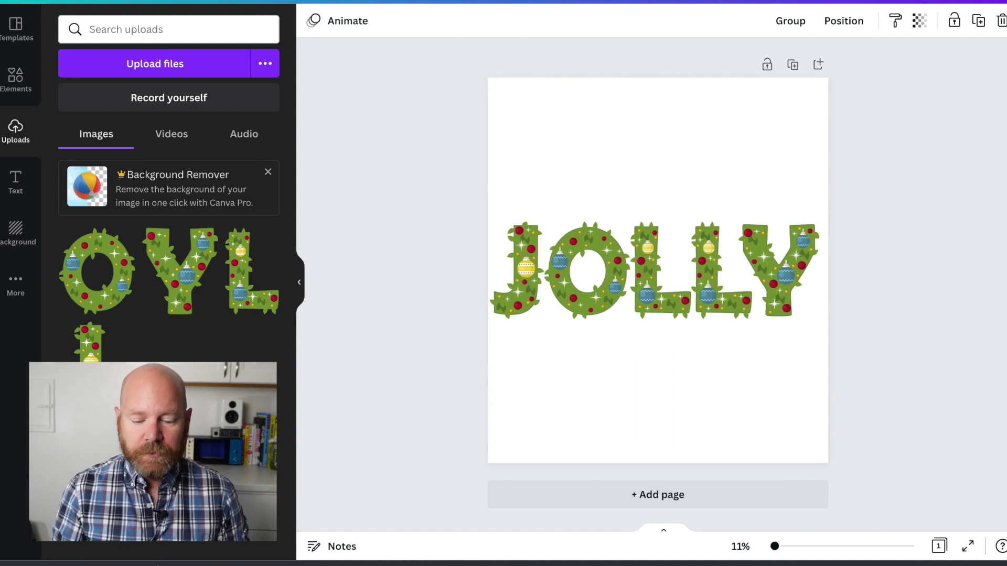
{"action": "left_click", "coordinate": [525, 251]}
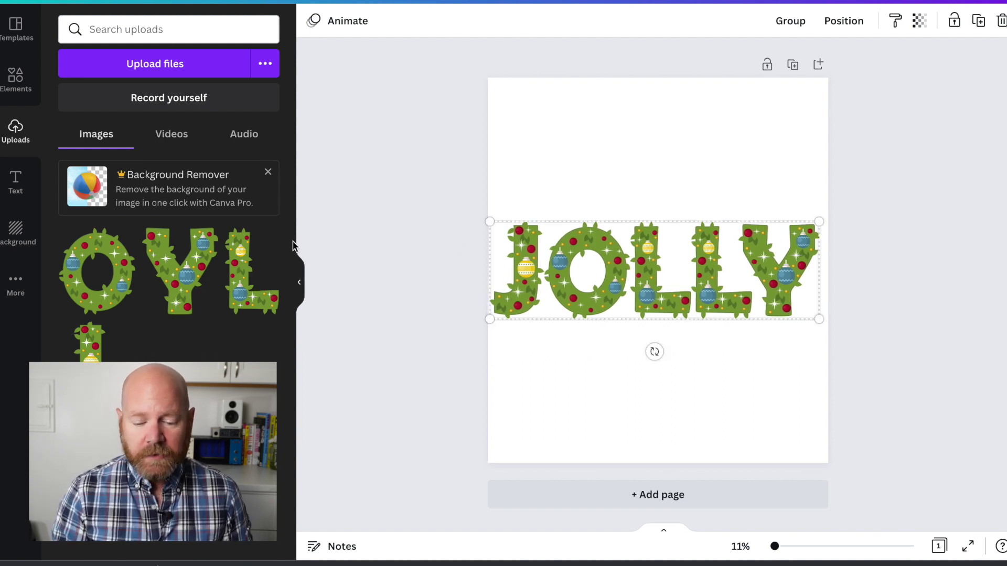
{"action": "left_click", "coordinate": [15, 179]}
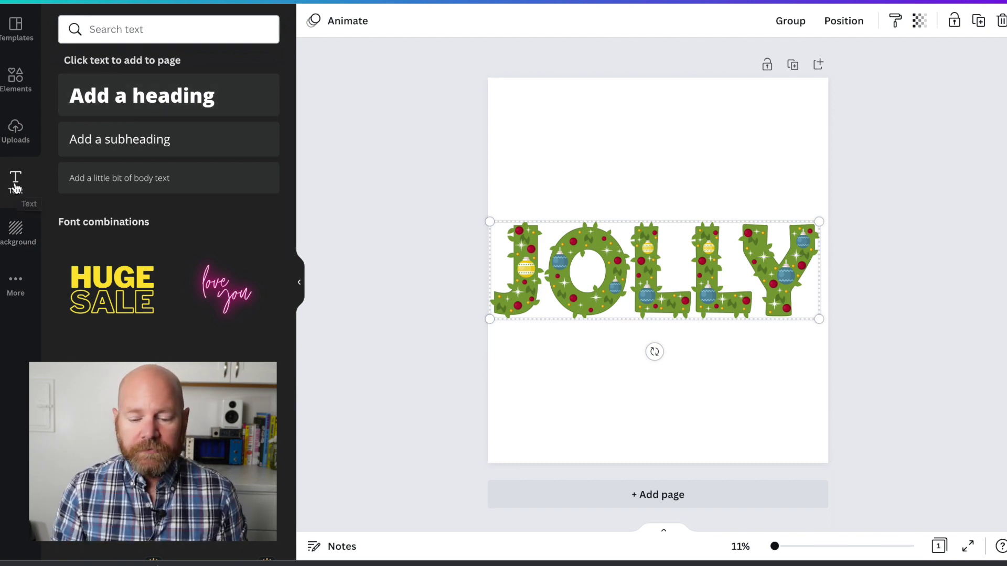
Search the text styles for 'cursive' and add a Howell script text element
{"action": "left_click", "coordinate": [118, 30]}
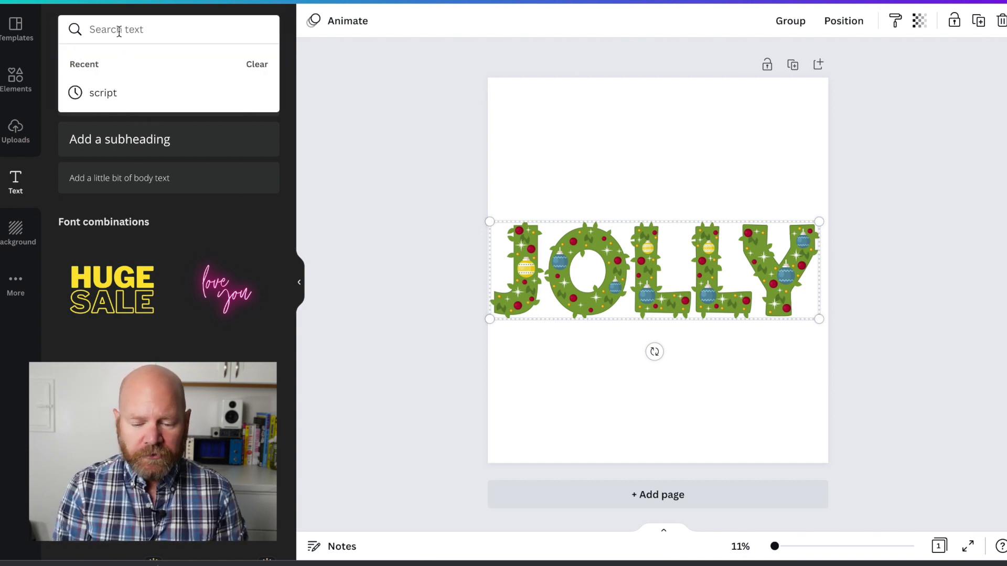
{"action": "type", "text": "cursive"}
{"action": "key", "text": "Return"}
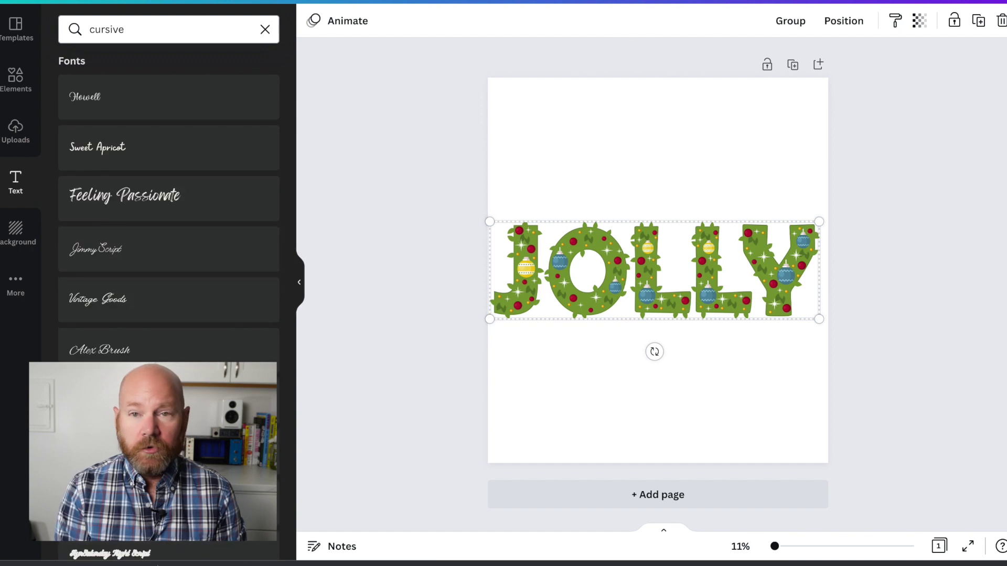
{"action": "left_click", "coordinate": [119, 40]}
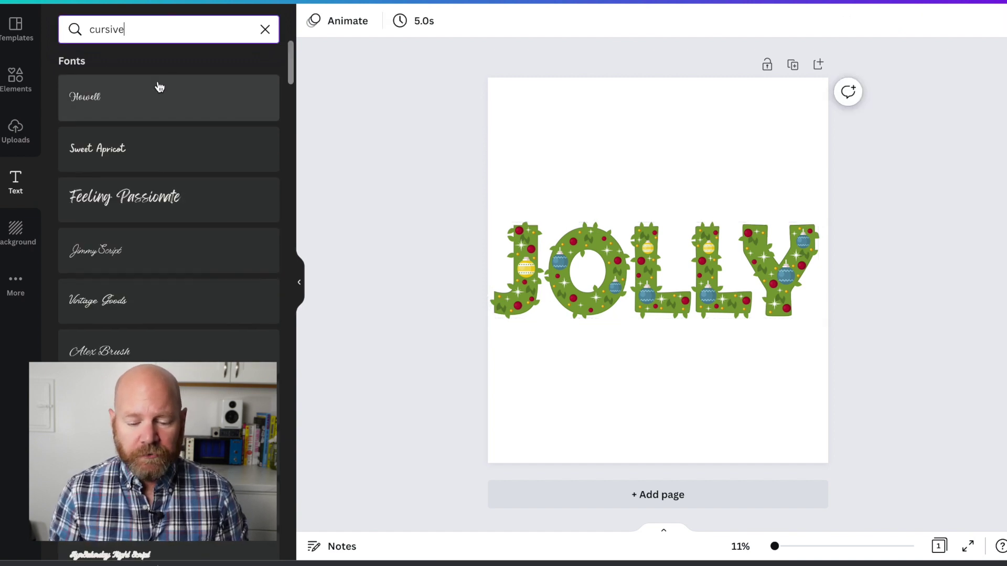
{"action": "left_click", "coordinate": [139, 106]}
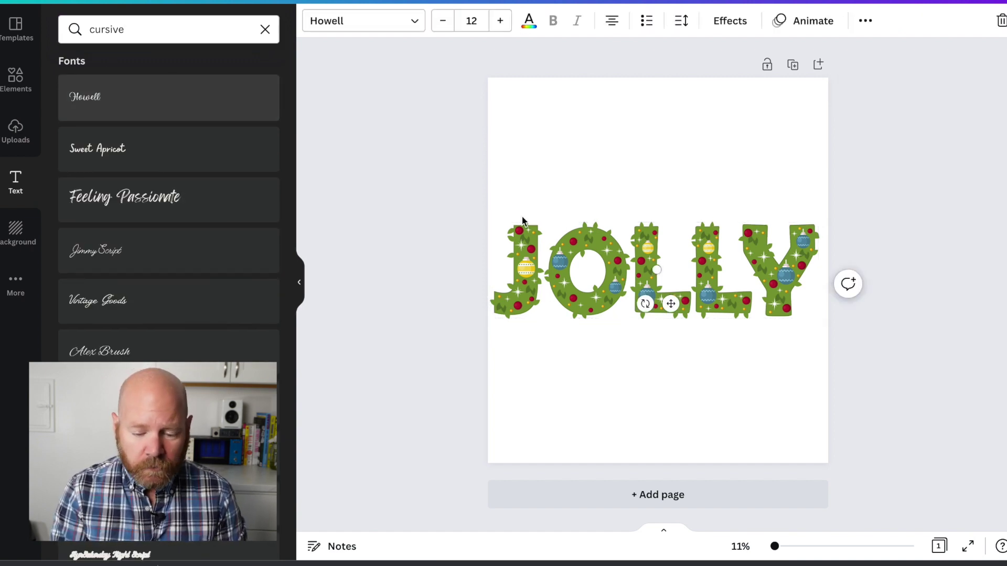
Enlarge the Howell text and replace its sample word with 'Tis the season to'
{"action": "left_click_drag", "start_coordinate": [659, 271], "coordinate": [548, 324]}
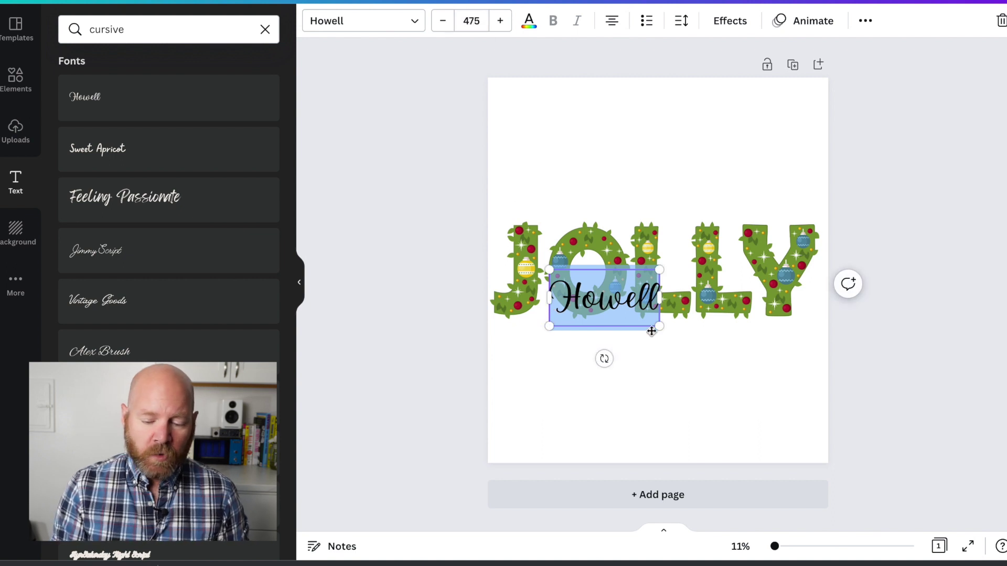
{"action": "left_click_drag", "start_coordinate": [628, 308], "coordinate": [638, 362]}
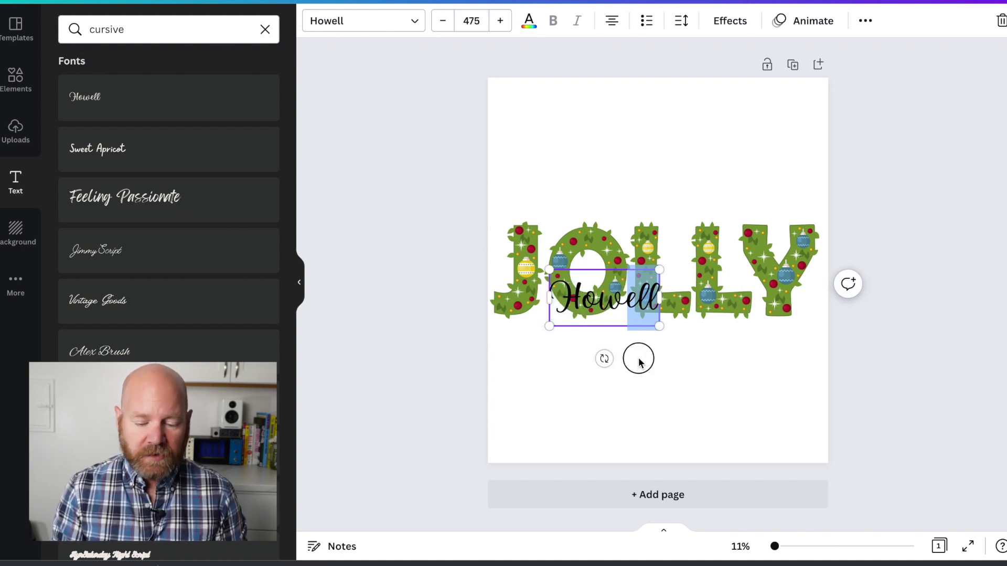
{"action": "left_click", "coordinate": [648, 305]}
{"action": "key", "text": "BackSpace"}
{"action": "key", "text": "BackSpace"}
{"action": "key", "text": "BackSpace"}
{"action": "key", "text": "BackSpace"}
{"action": "key", "text": "BackSpace"}
{"action": "key", "text": "BackSpace"}
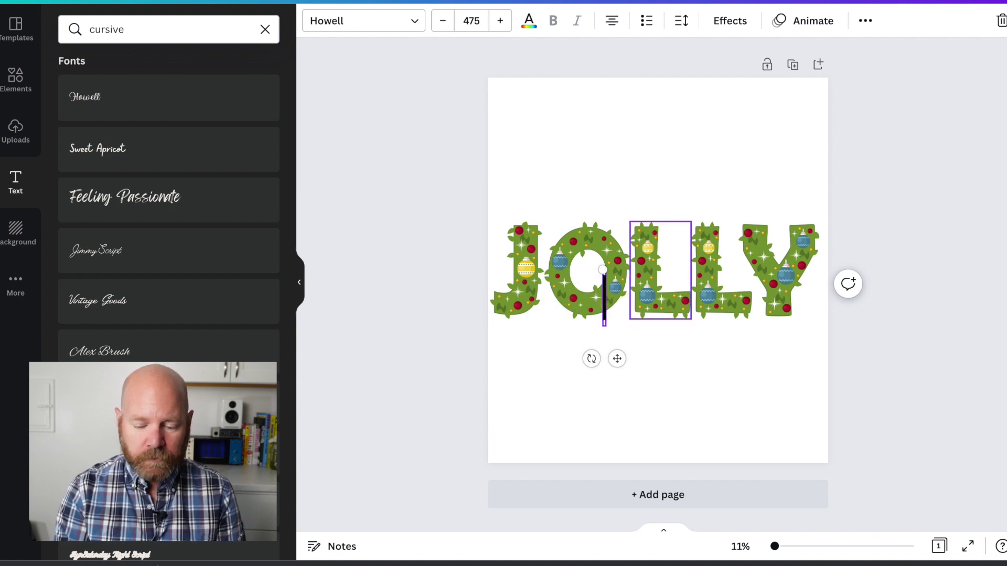
{"action": "type", "text": "Tis"}
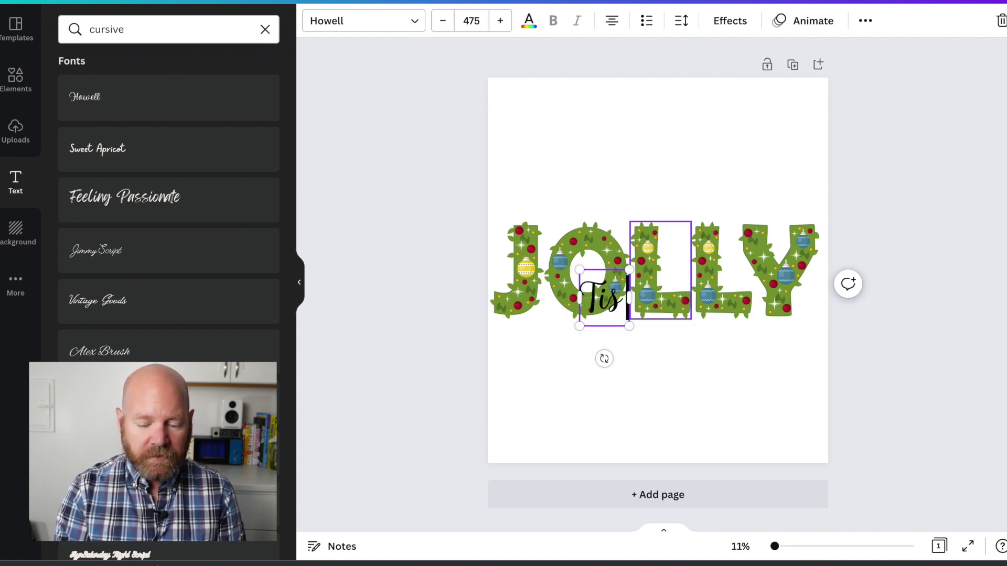
{"action": "type", "text": " the season to"}
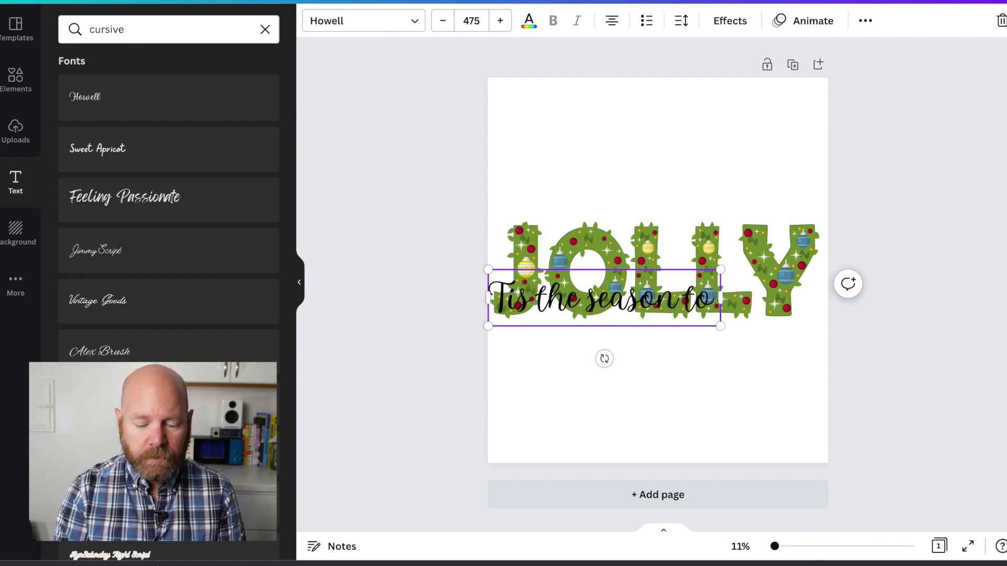
Add 'be...' to the caption and resize the text box so it fits one line
{"action": "key", "text": "Return"}
{"action": "type", "text": "be..."}
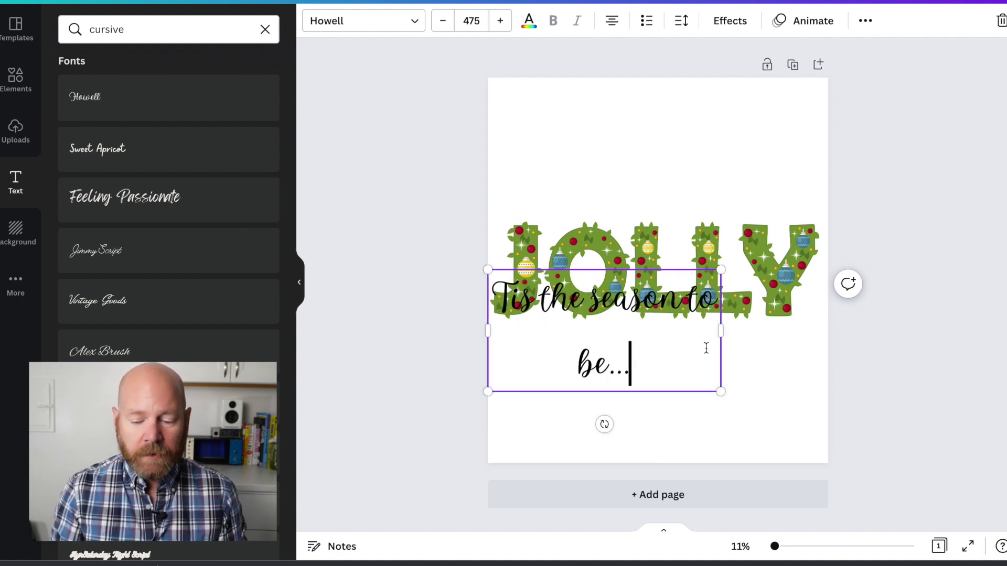
{"action": "left_click_drag", "start_coordinate": [730, 289], "coordinate": [694, 298]}
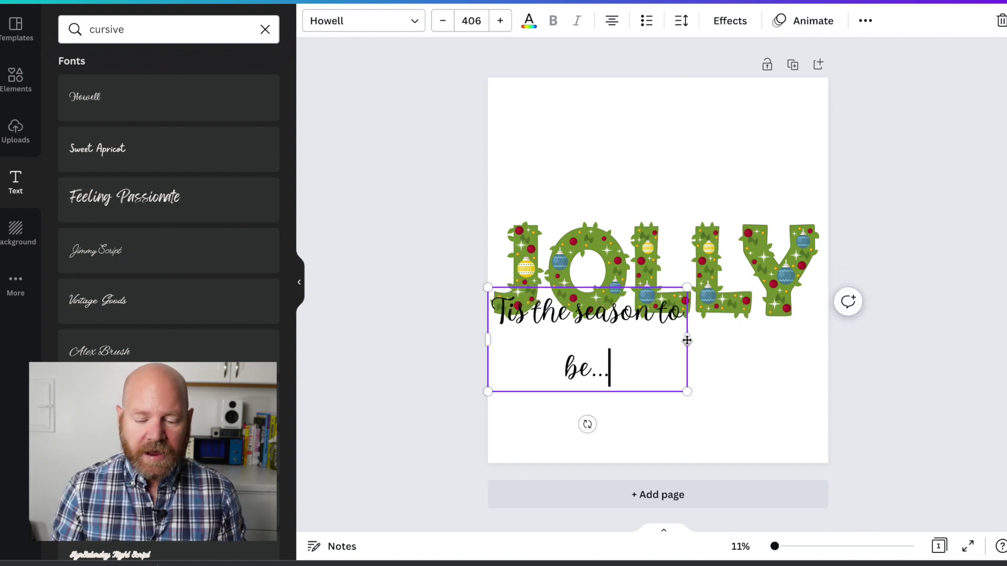
{"action": "left_click_drag", "start_coordinate": [689, 340], "coordinate": [784, 341]}
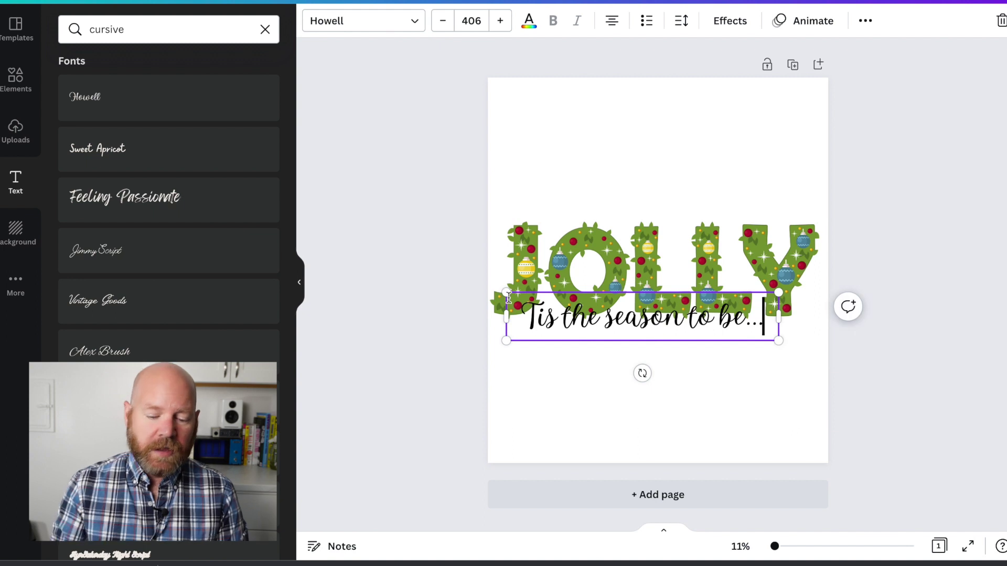
{"action": "left_click_drag", "start_coordinate": [505, 292], "coordinate": [511, 295]}
Move the 'Tis the season to be...' caption above the JOLLY letters
{"action": "left_click", "coordinate": [436, 333]}
{"action": "left_click", "coordinate": [565, 326]}
{"action": "left_click_drag", "start_coordinate": [565, 327], "coordinate": [534, 214]}
{"action": "left_click", "coordinate": [450, 258]}
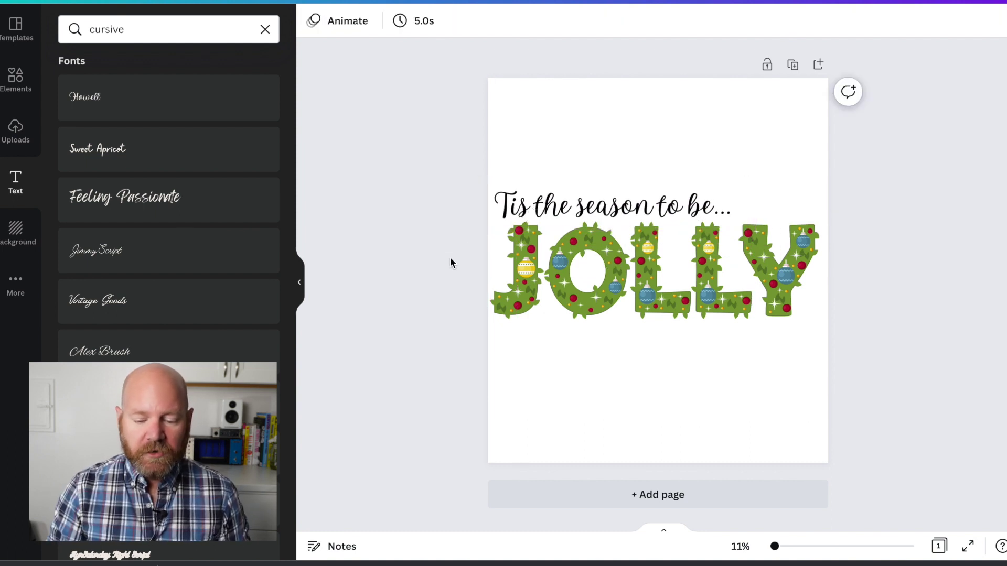